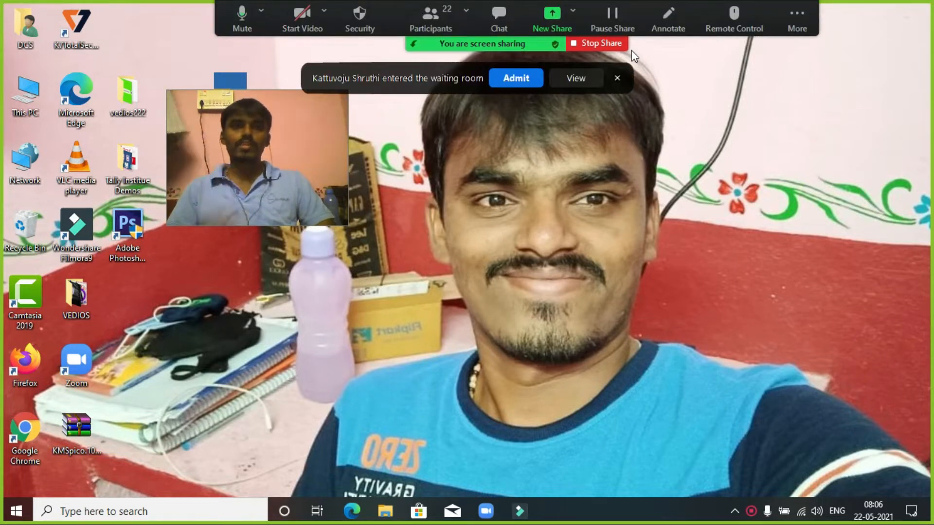
Admit the participants waiting to join the Zoom meeting.
left_click(515, 82)
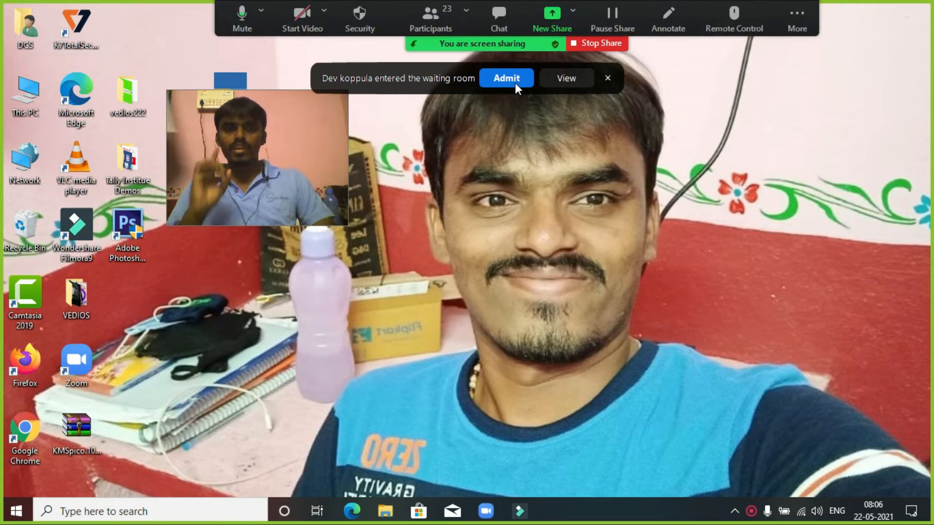
left_click(515, 83)
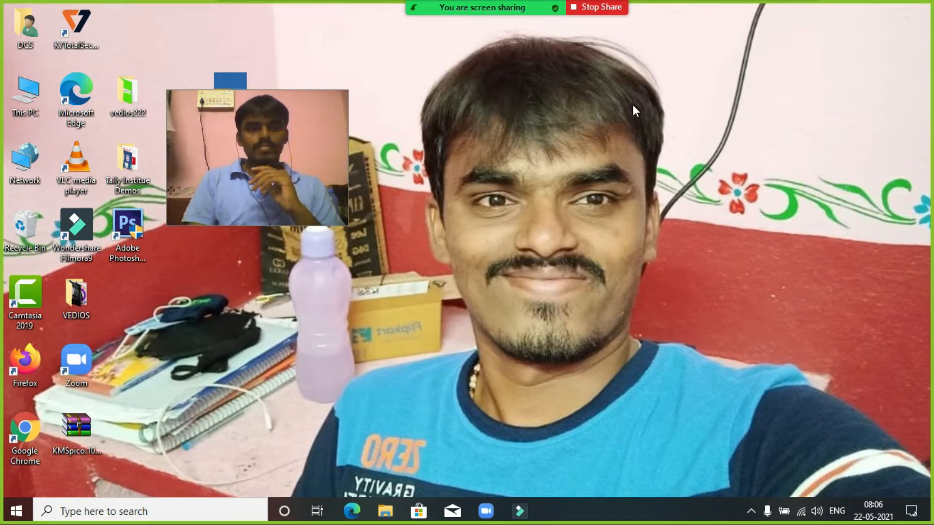
Move the webcam preview off the TallyPrime shortcut, make it smaller, and launch TallyPrime.
left_click_drag(318, 162, 788, 101)
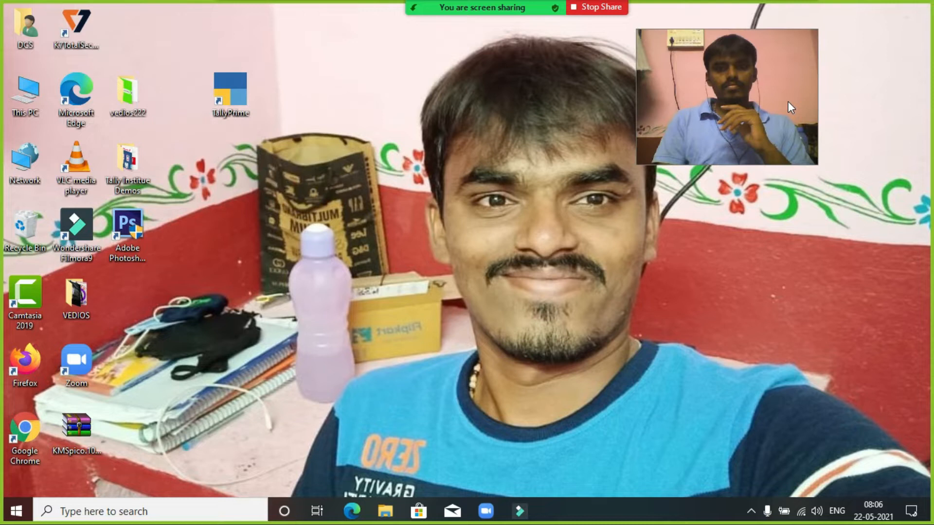
left_click(740, 105)
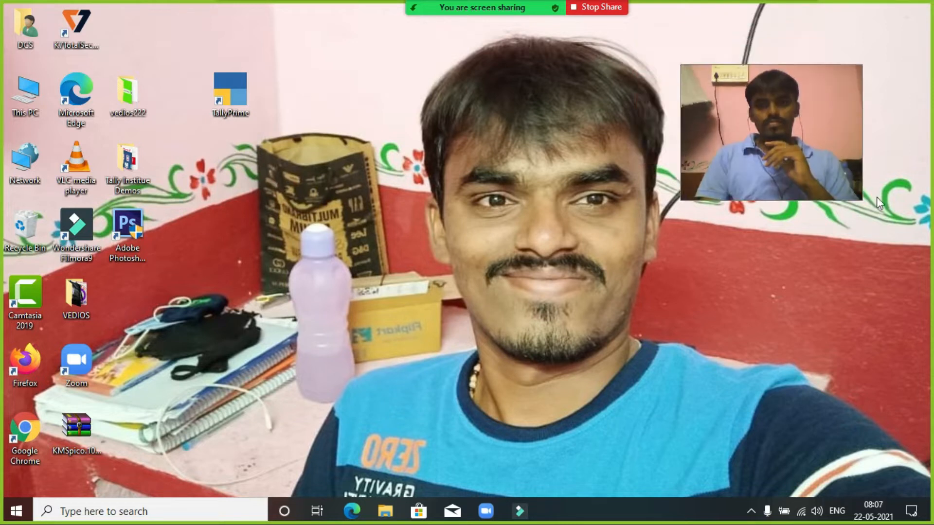
left_click_drag(858, 198, 828, 174)
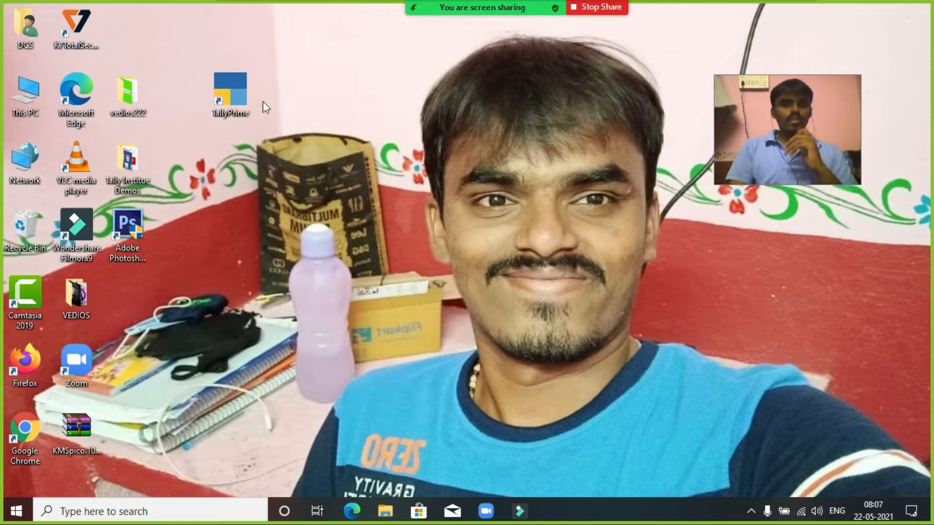
double_click(240, 91)
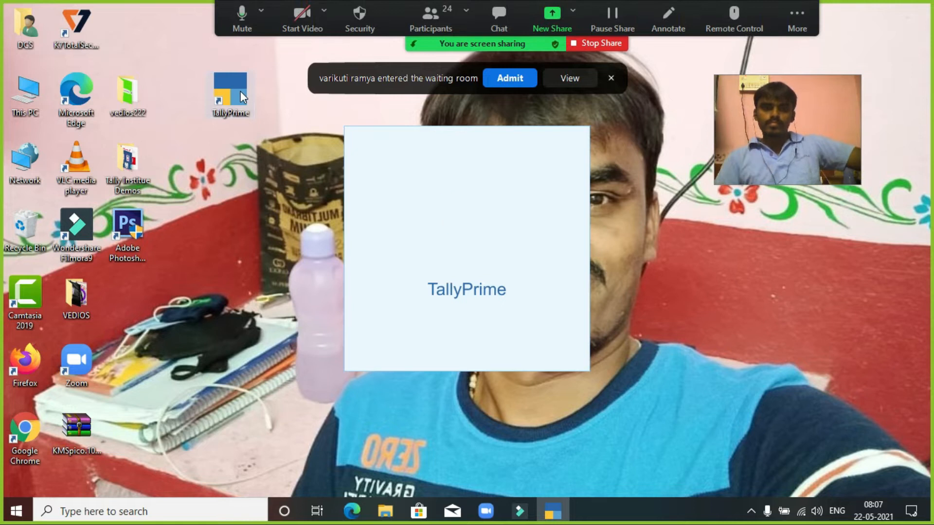
Admit everyone in the Zoom waiting room and minimise the participant list.
left_click(512, 80)
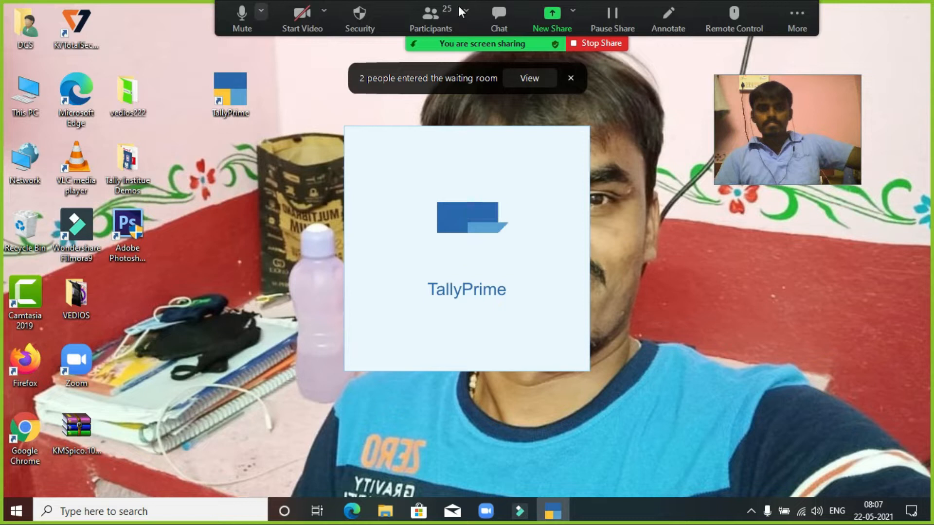
left_click(447, 11)
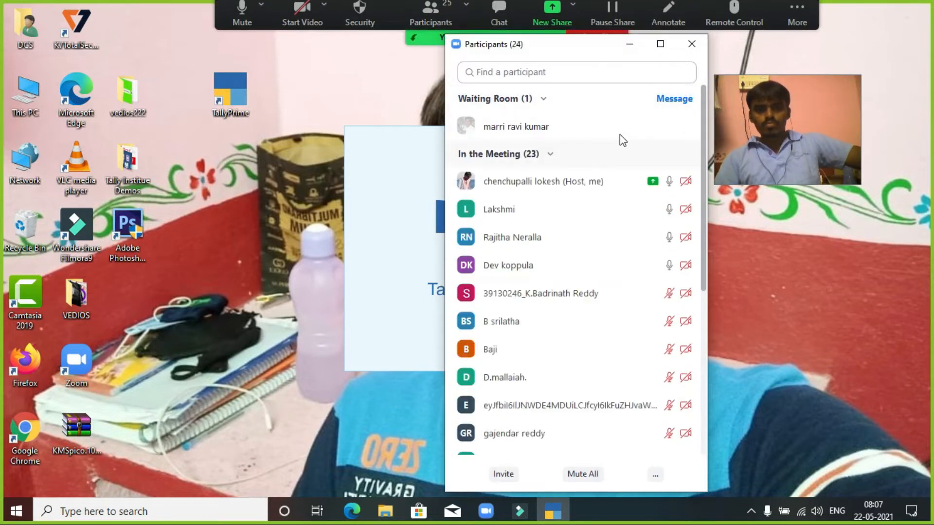
left_click(619, 126)
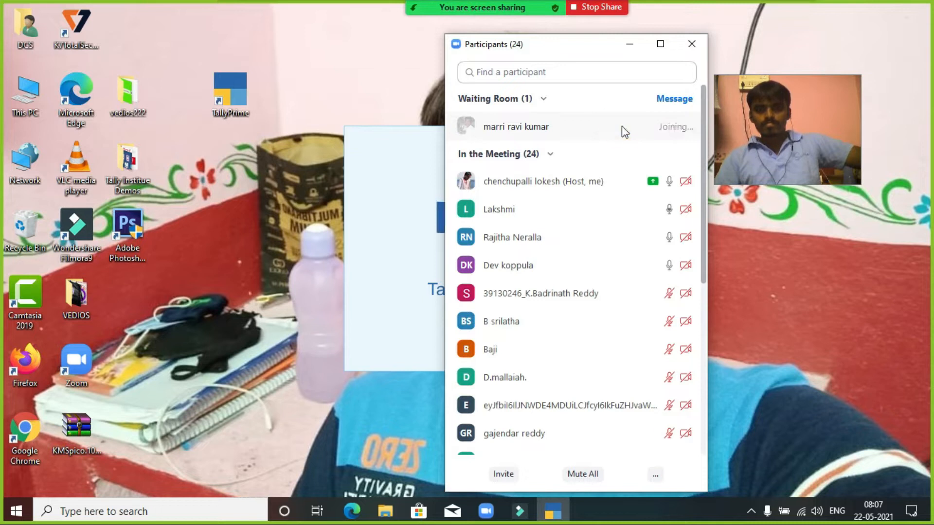
left_click(630, 45)
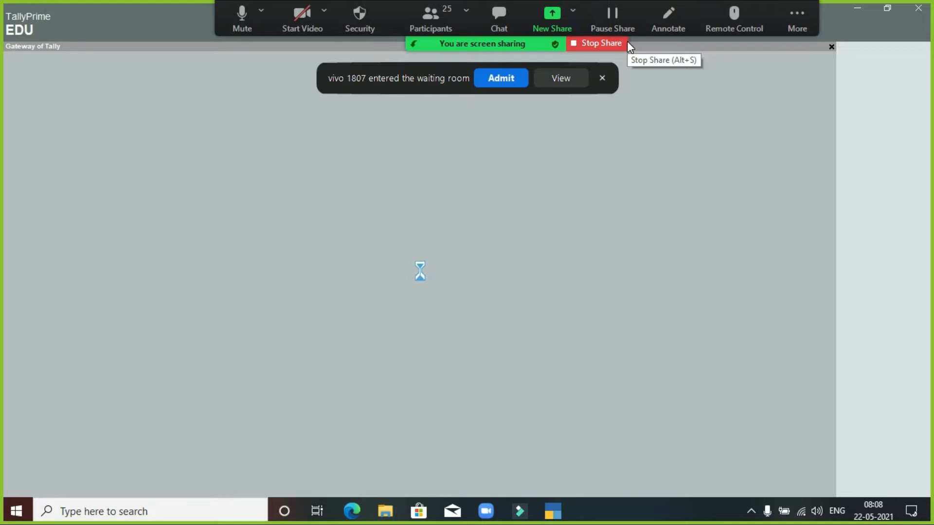
left_click(501, 79)
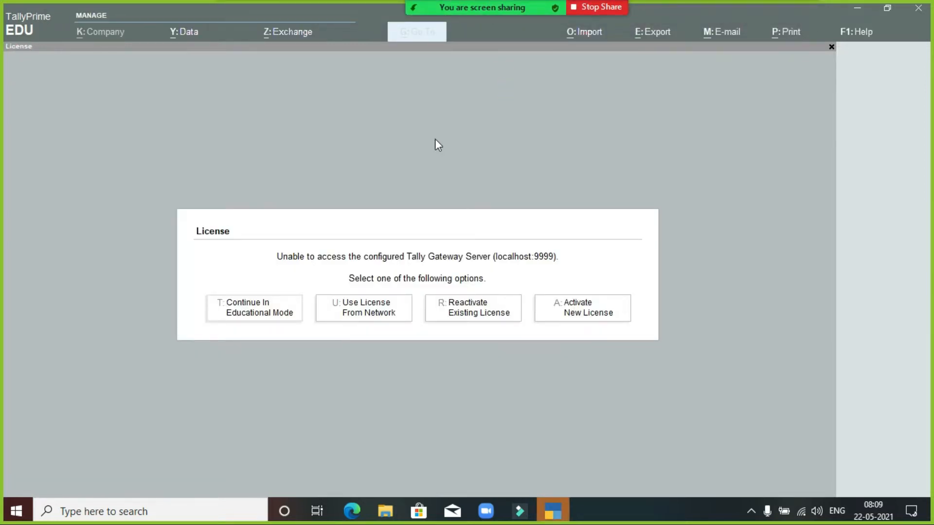
Switch to TallyPrime and continue in Educational Mode.
left_click(435, 140)
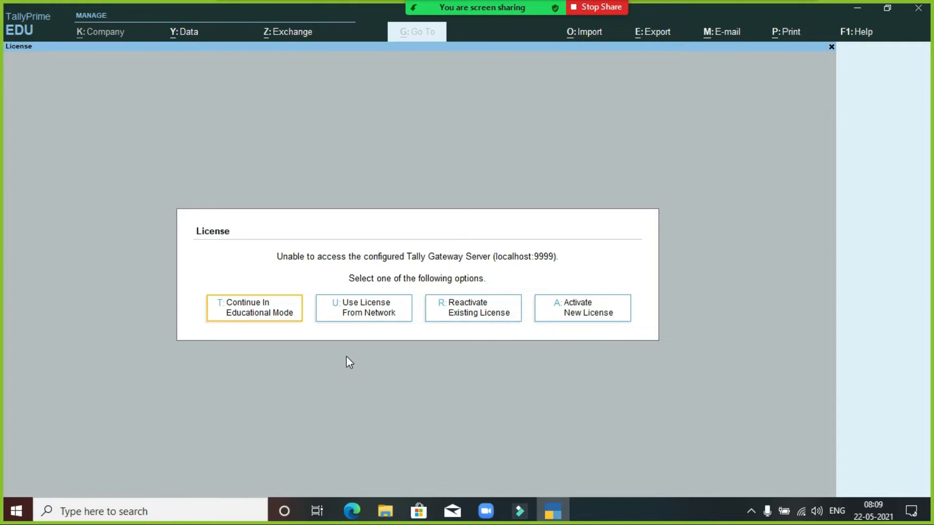
left_click(251, 310)
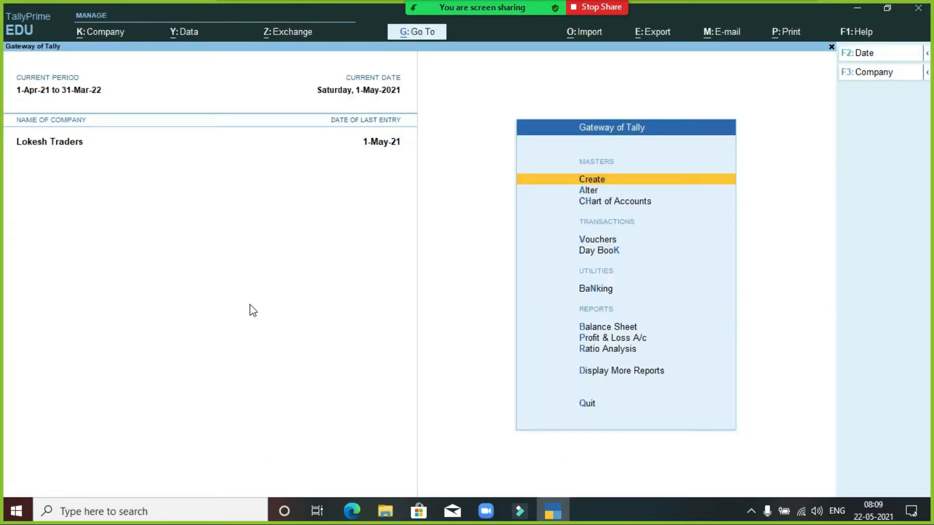
Shut the open company Lokesh Traders.
left_click(875, 73)
key("Up")
key("Return")
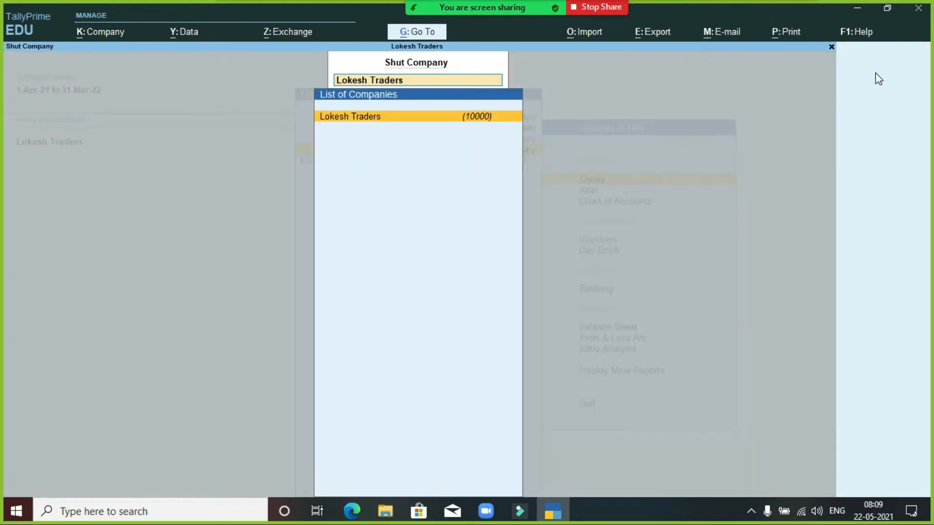
key("Return")
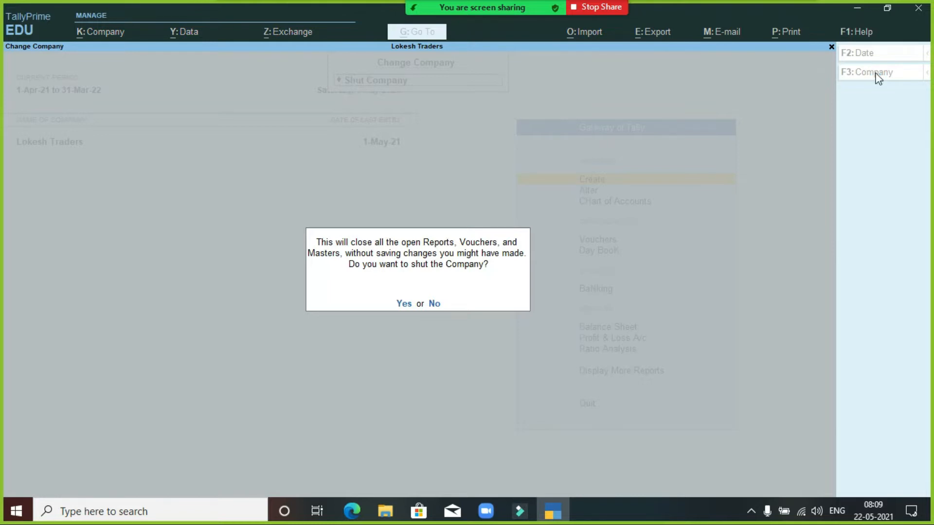
key("Return")
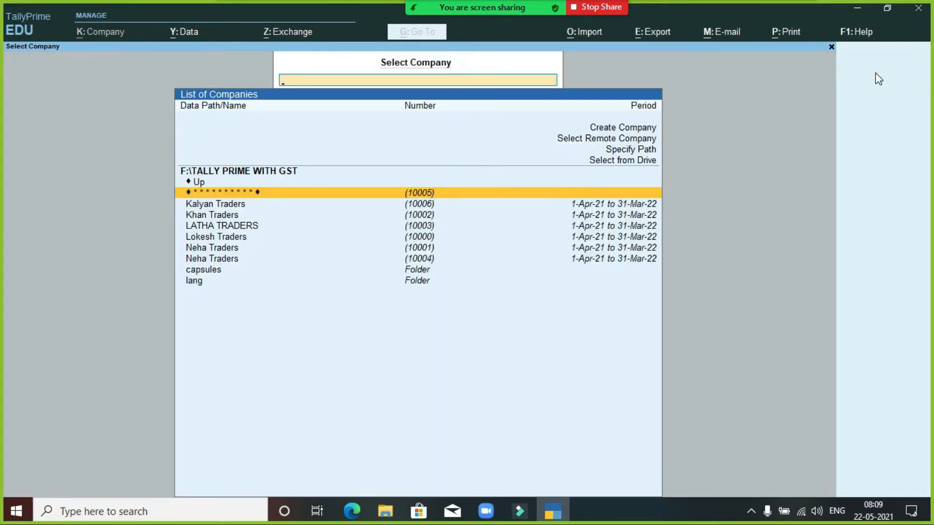
left_click(751, 514)
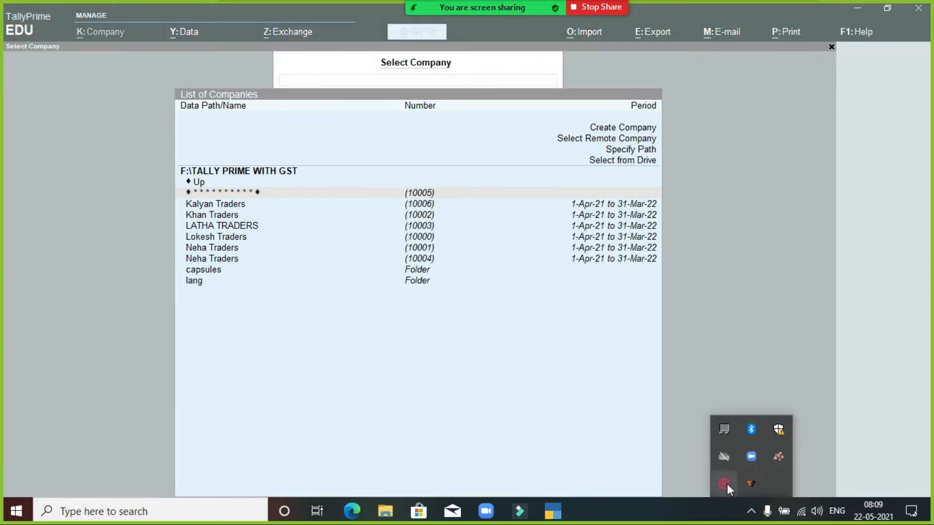
right_click(727, 484)
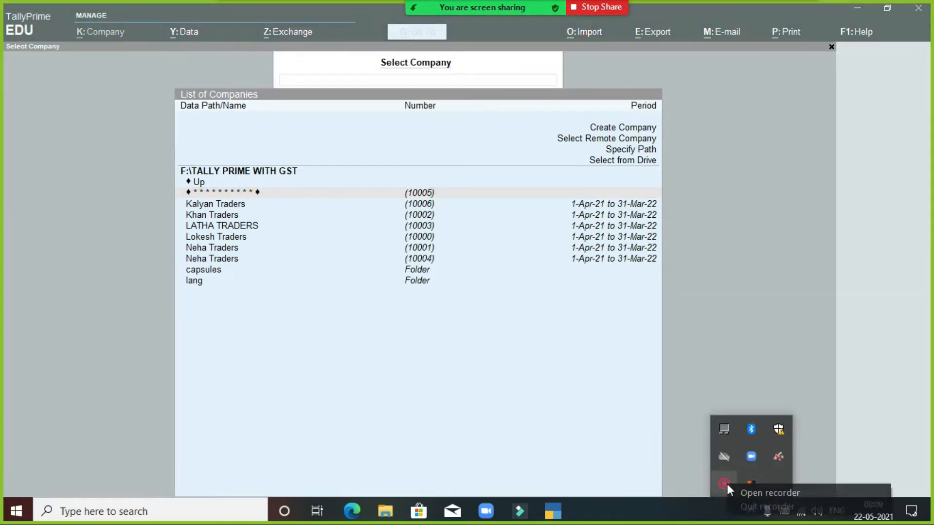
left_click(762, 492)
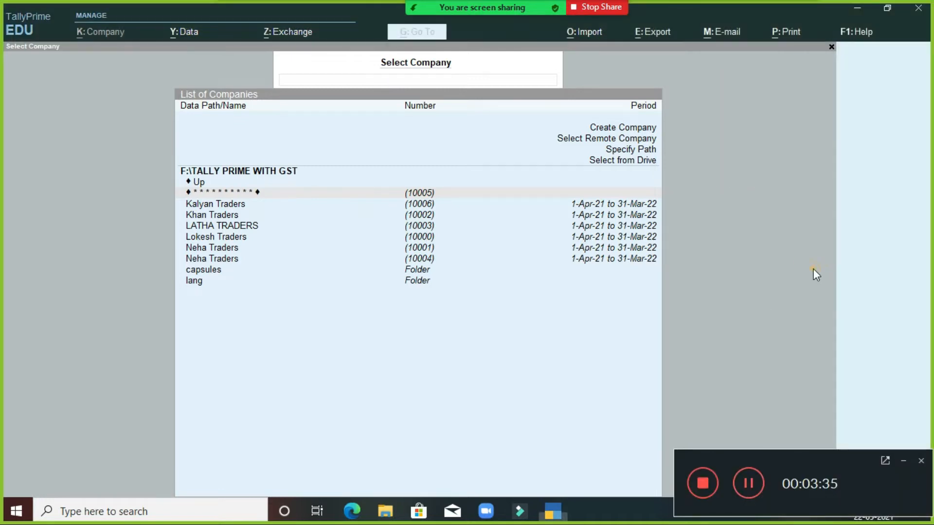
left_click(813, 269)
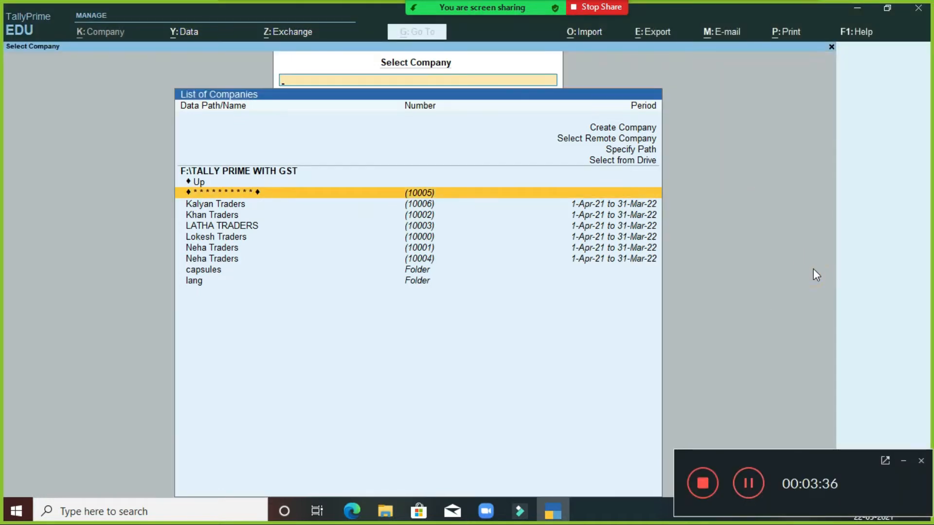
left_click(858, 11)
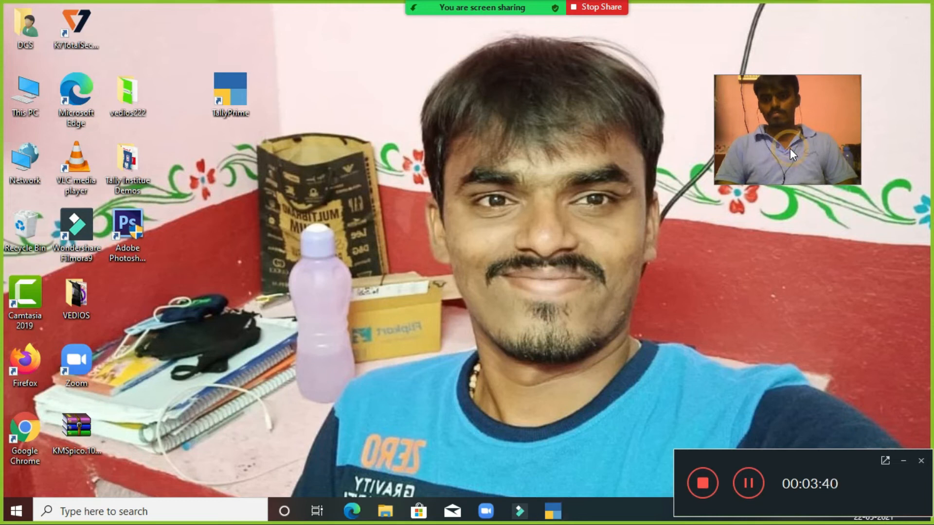
left_click(552, 513)
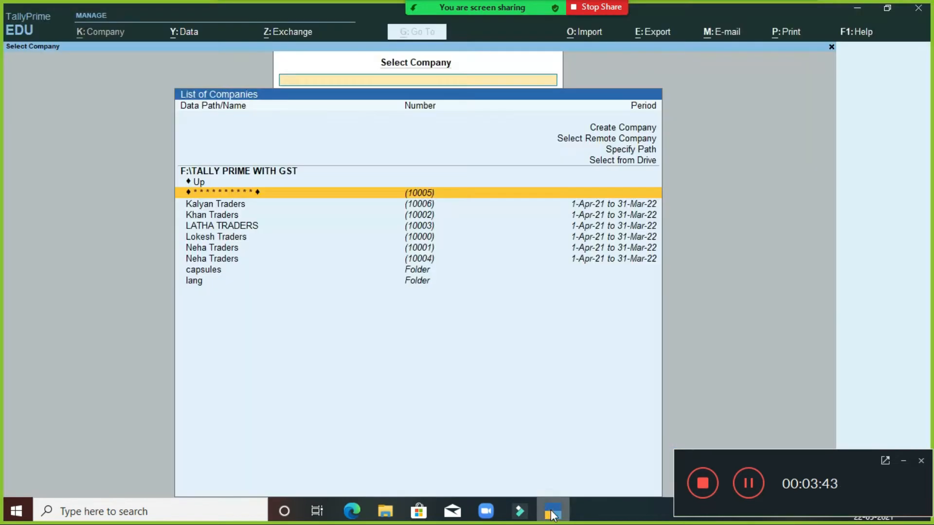
left_click(898, 460)
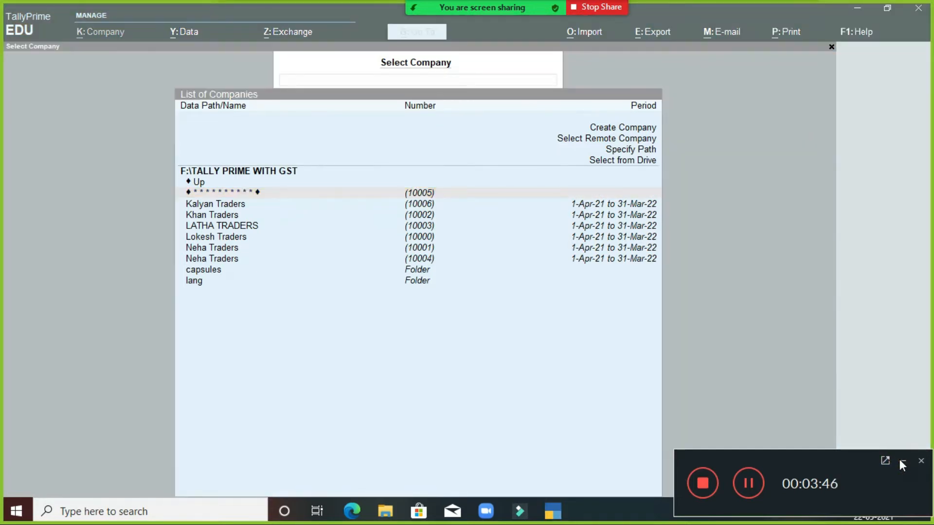
left_click(900, 460)
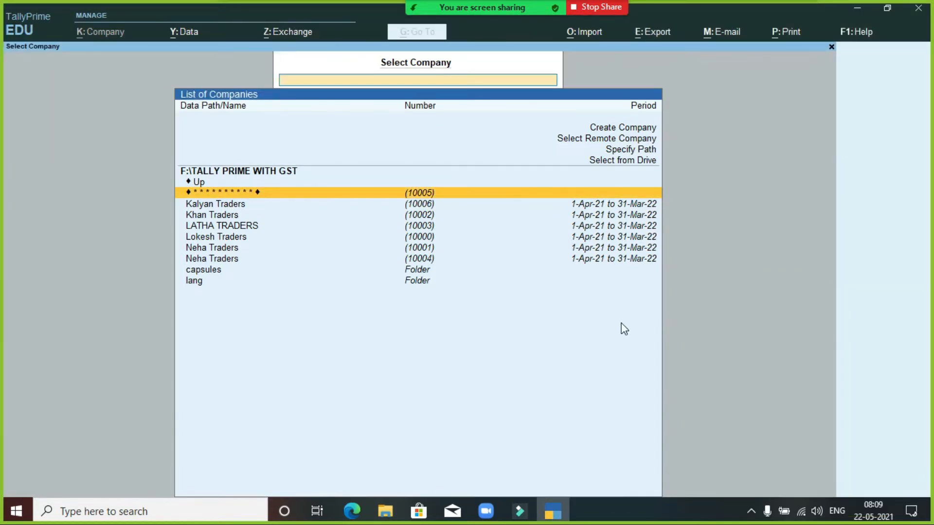
Start creating a new company with Super Speciality Hospital as both its company name and mailing name.
key("Up")
key("Up")
key("Up")
key("Up")
key("Up")
key("Up")
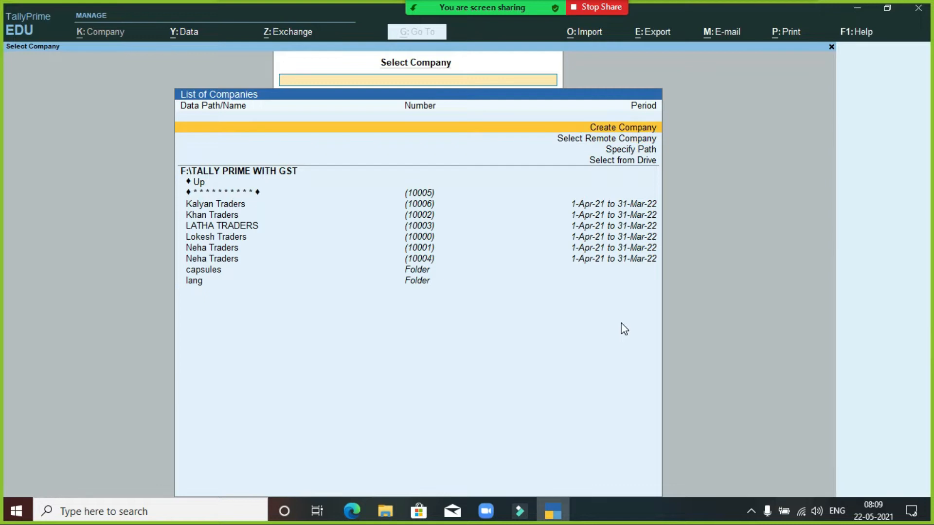
key("Return")
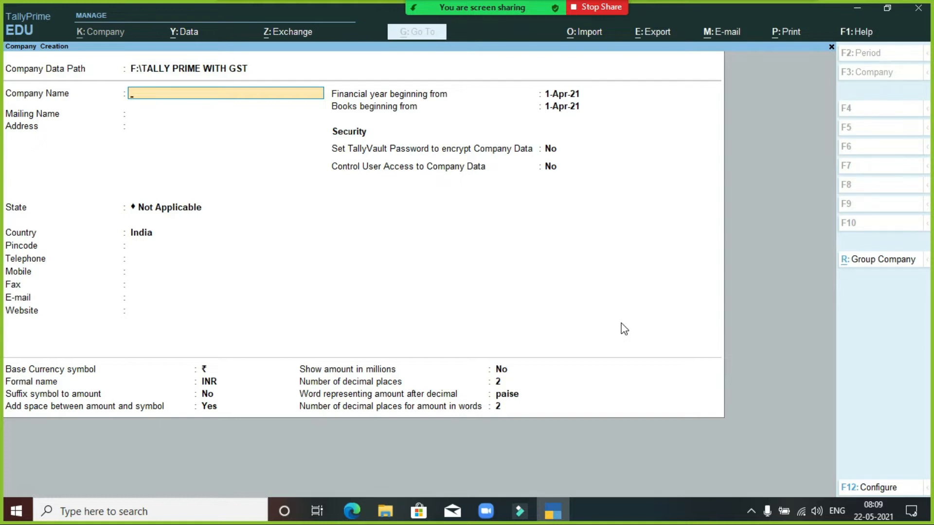
type("Super Speciality Hospital")
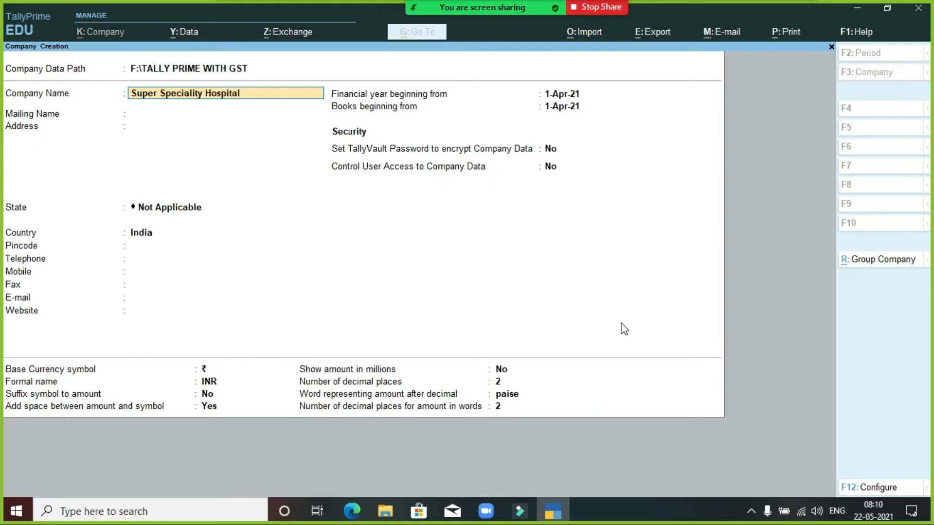
key("Return")
key("Return")
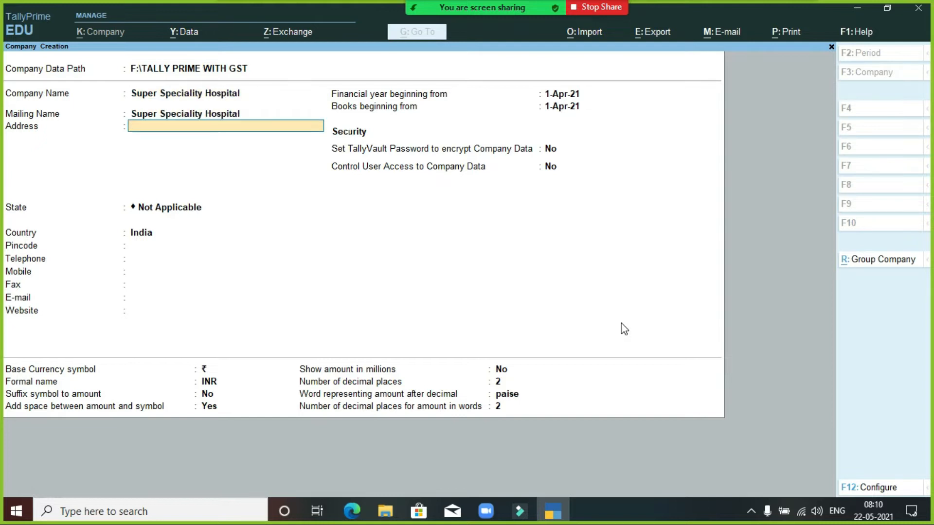
Leave the new company's address blank and set its state to Andhra Pradesh.
key("Return")
key("Down")
key("Down")
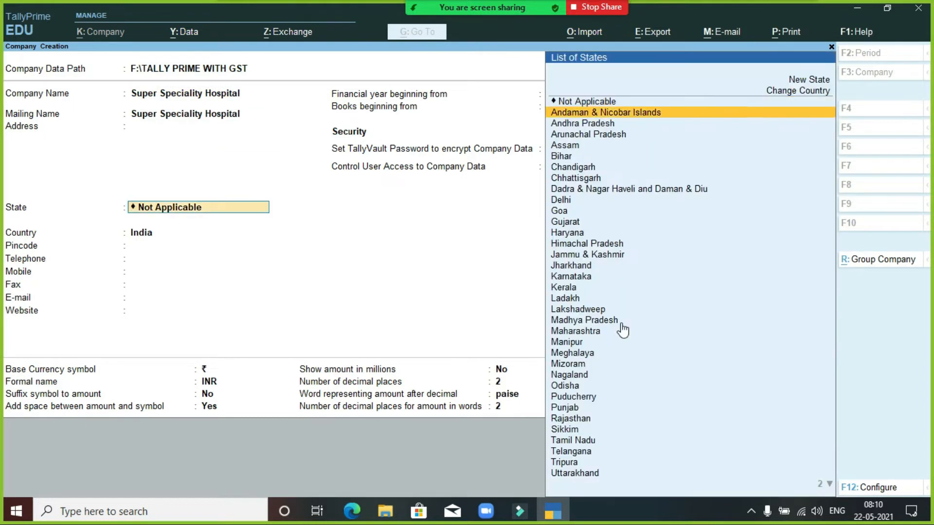
key("Return")
Keep the default contact, financial year, security and currency settings and save the new company.
key("Return")
key("Return")
key("Return")
key("Return")
key("Return")
key("Return")
key("Return")
key("Return")
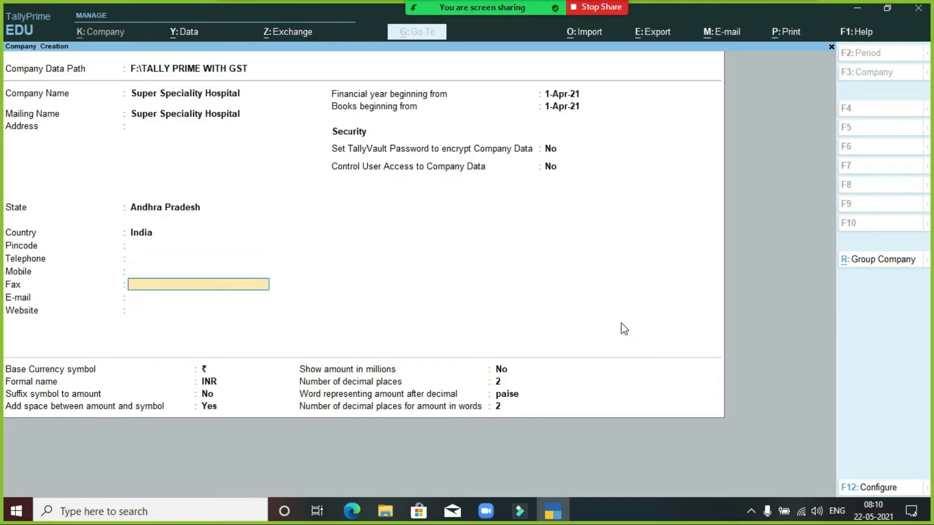
key("Return")
key("Return")
key("Return")
key("Return")
key("Return")
key("Return")
key("Return")
key("Return")
key("Return")
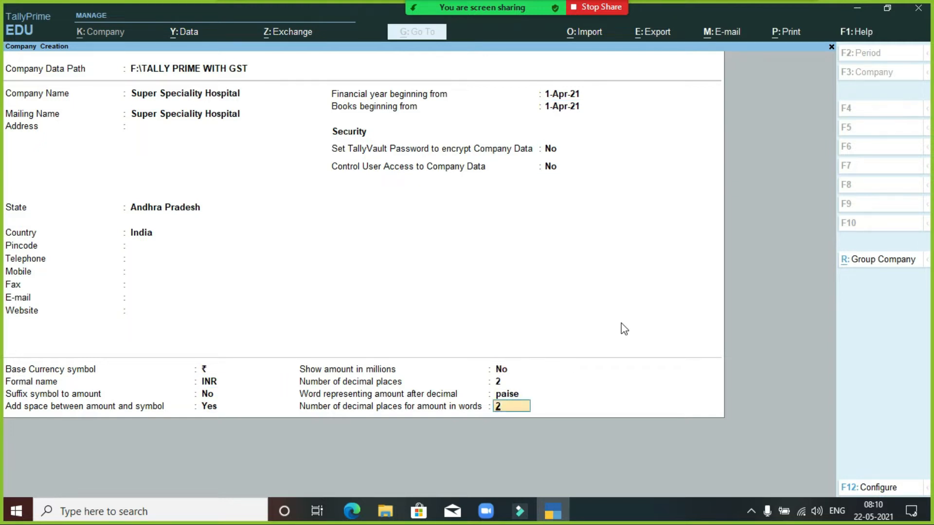
key("Return")
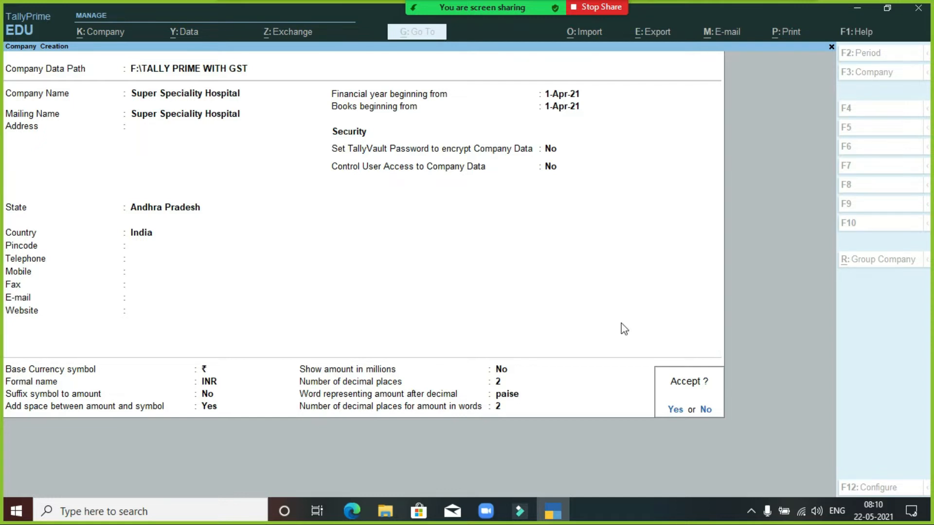
key("Return")
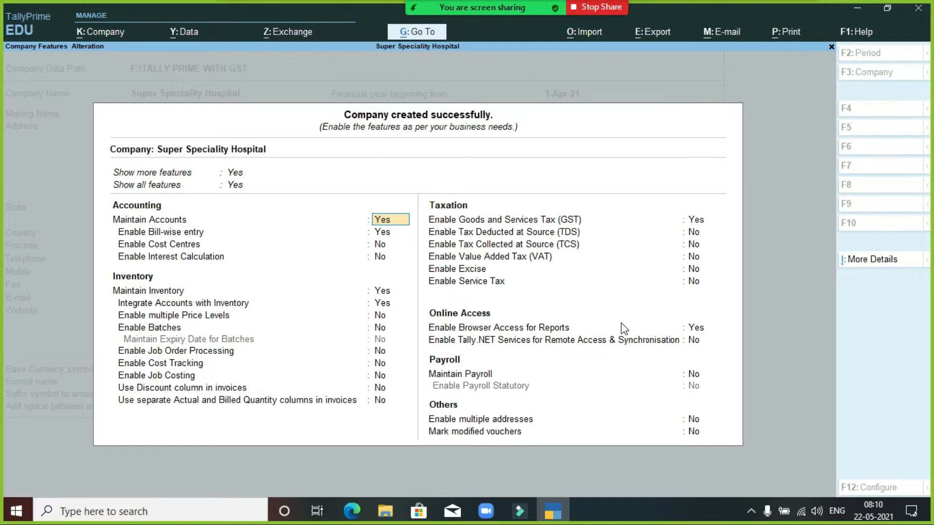
Disable bill-wise entry and inventory maintenance in the new company's features.
key("Return")
type("n")
key("Return")
key("Return")
key("Return")
type("n")
key("Return")
Disable Goods and Services Tax (GST) and browser access for reports, leave the other features off, and save the company features.
type("n")
key("Return")
key("Return")
key("Return")
key("Return")
key("Return")
type("n")
key("Return")
key("Return")
key("Return")
key("Return")
key("Return")
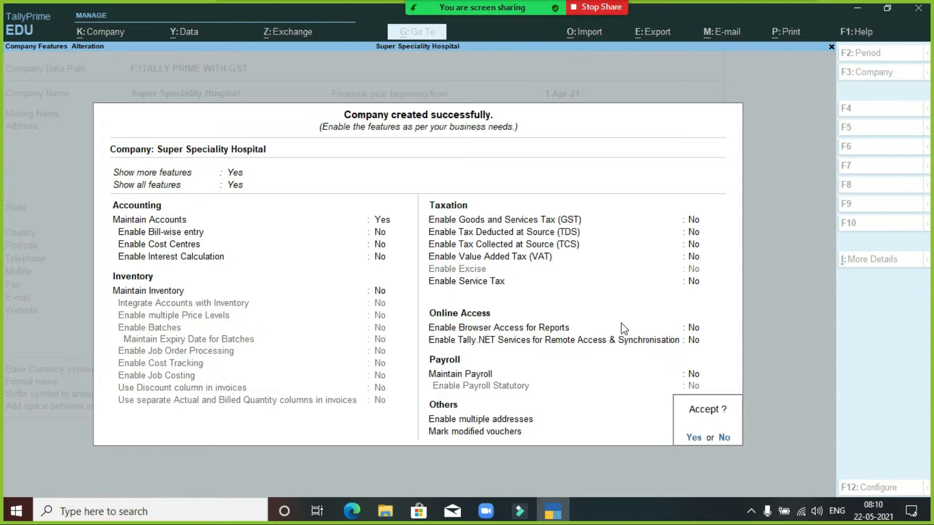
key("y")
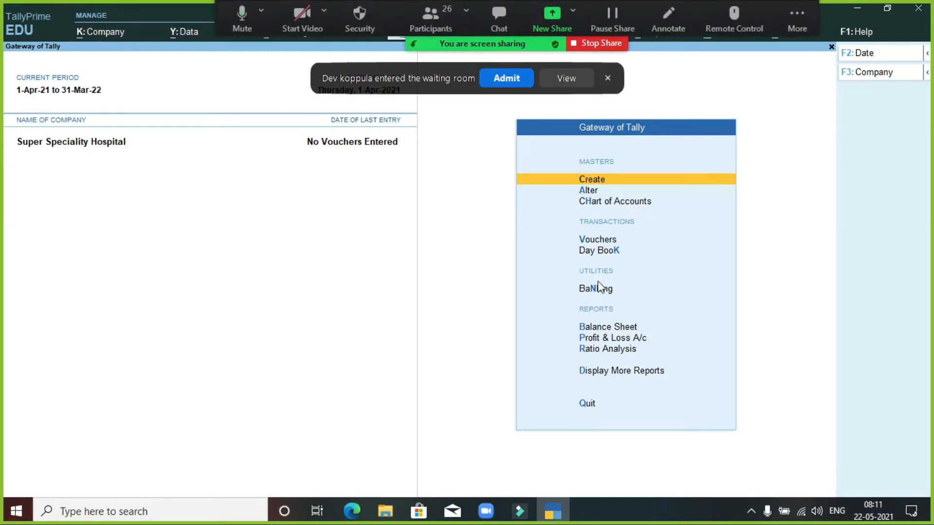
Admit the participant from the waiting room to the Zoom meeting.
left_click(508, 76)
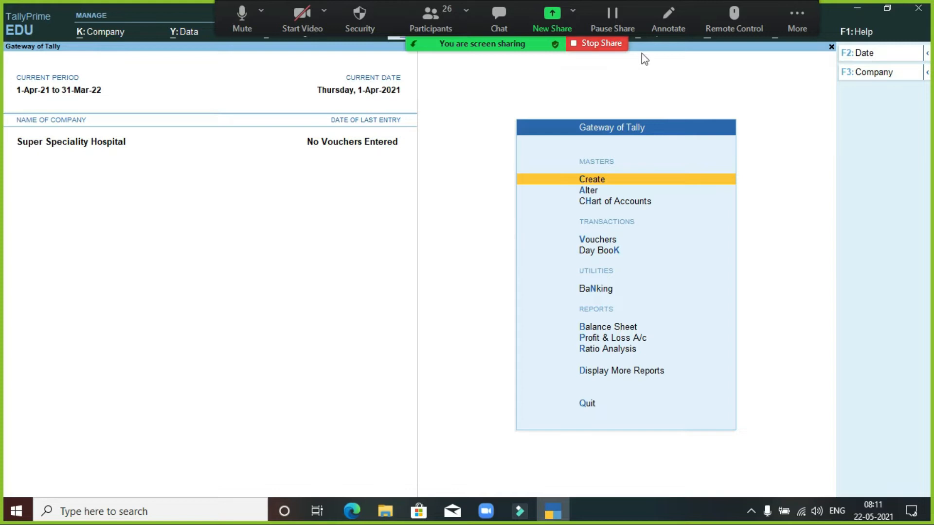
Create the account group Neurology Dept Exp under Indirect Expenses, keeping the default group options, and save it.
left_click(638, 186)
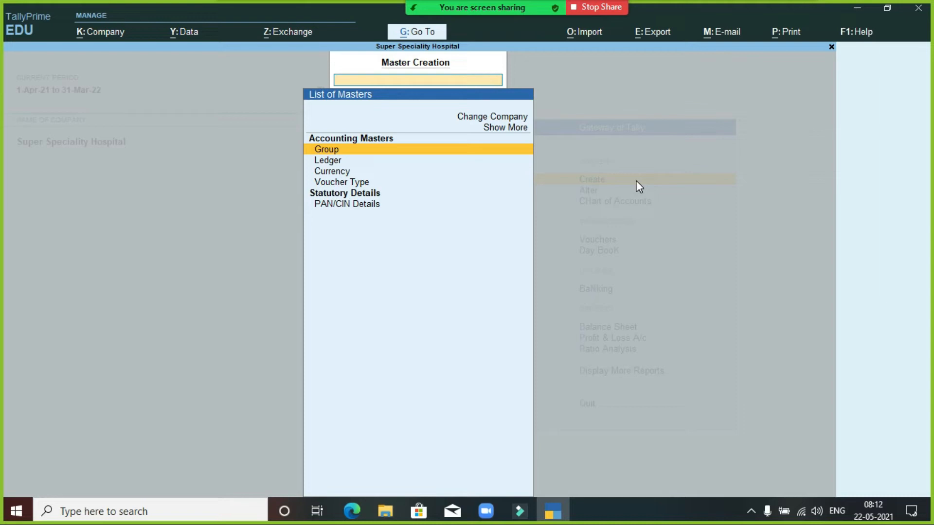
key("Return")
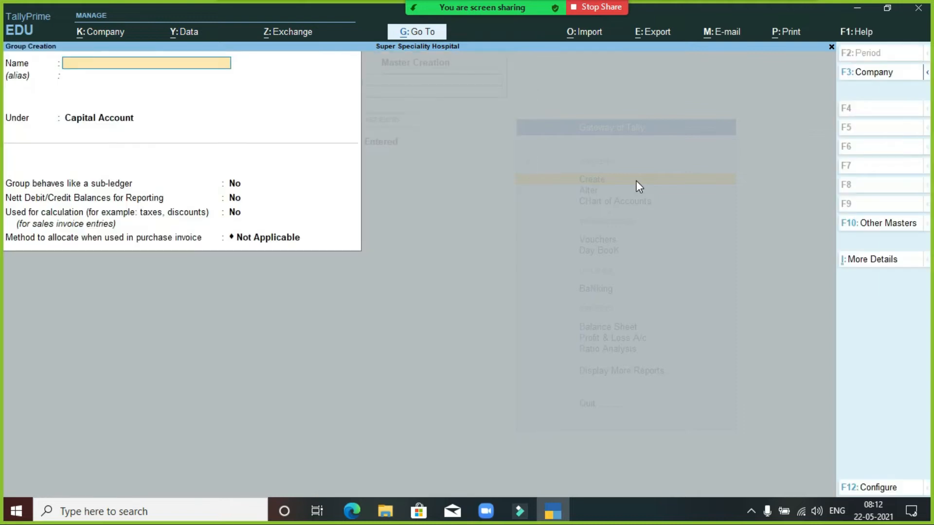
type("Neurology Dept Exp")
key("Return")
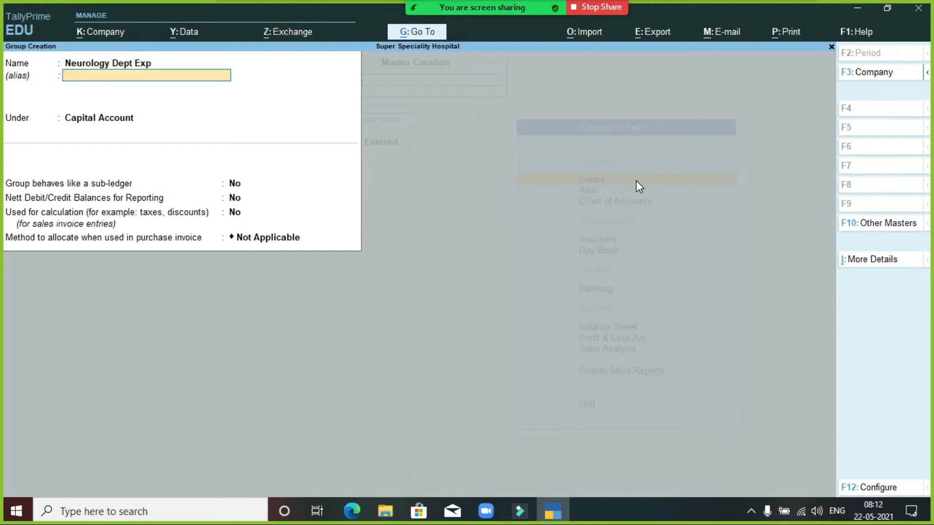
key("Return")
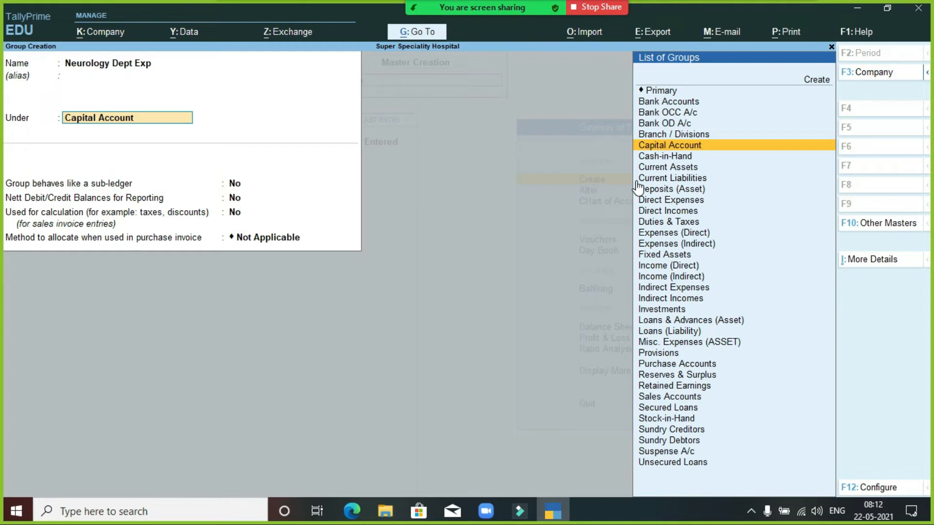
type("Ind")
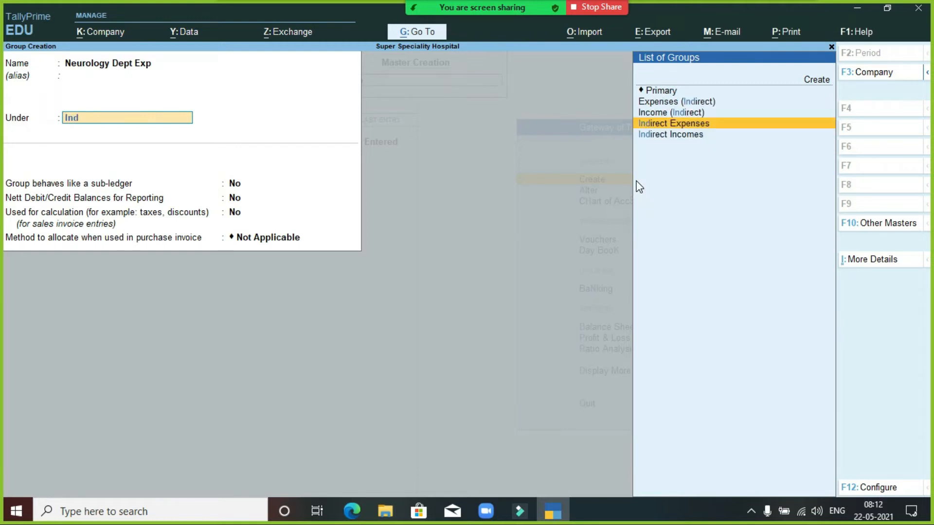
key("Return")
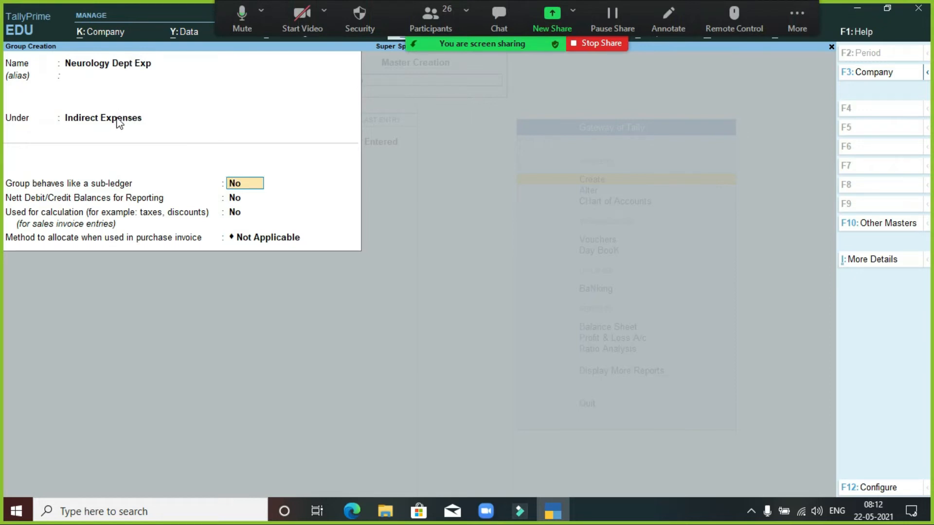
key("Return")
key("Return")
key("Return")
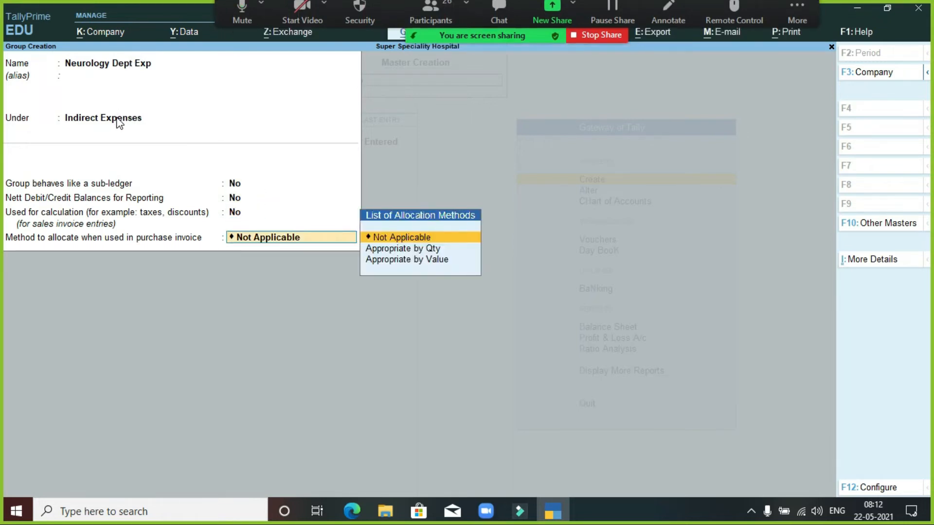
key("Return")
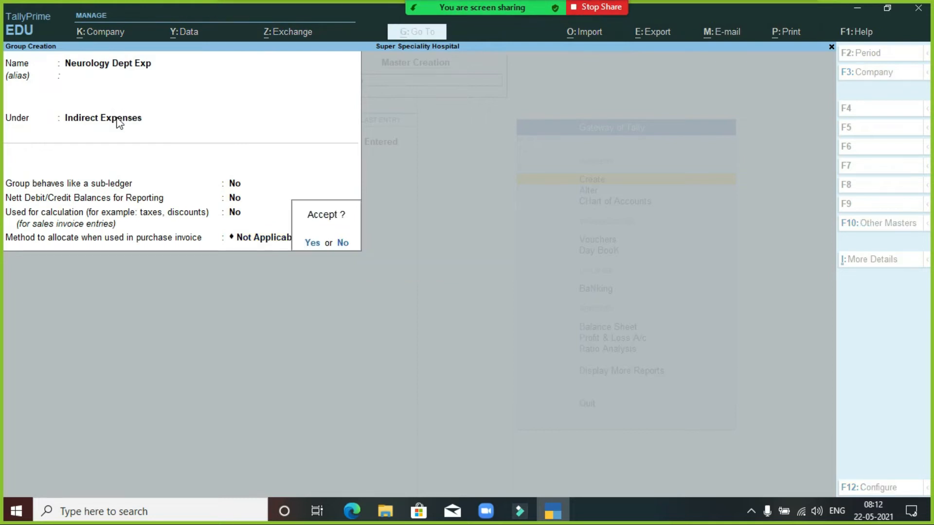
key("Return")
Create the account group Cardiology Dept Exp under Indirect Expenses with the default group options and save it.
type("Cardilo")
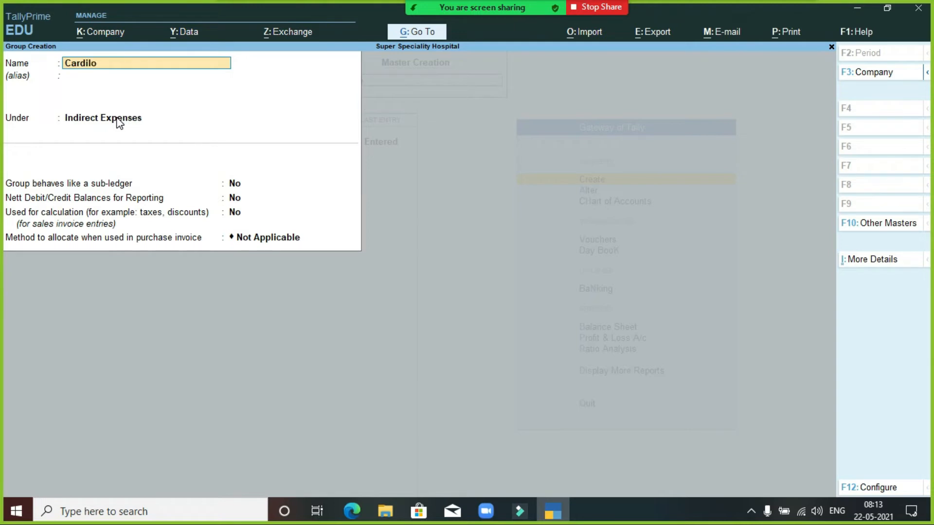
key("BackSpace")
key("BackSpace")
type("ology Dept Exp")
key("Return")
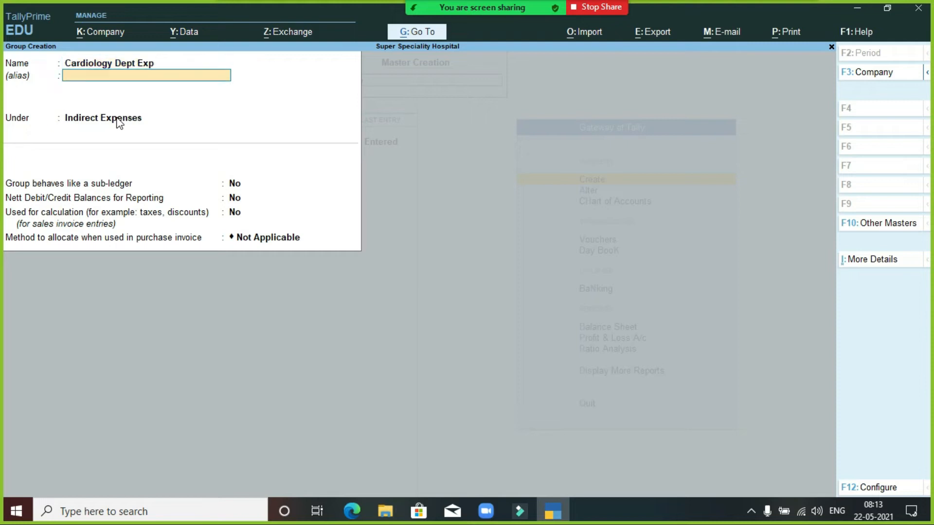
key("Return")
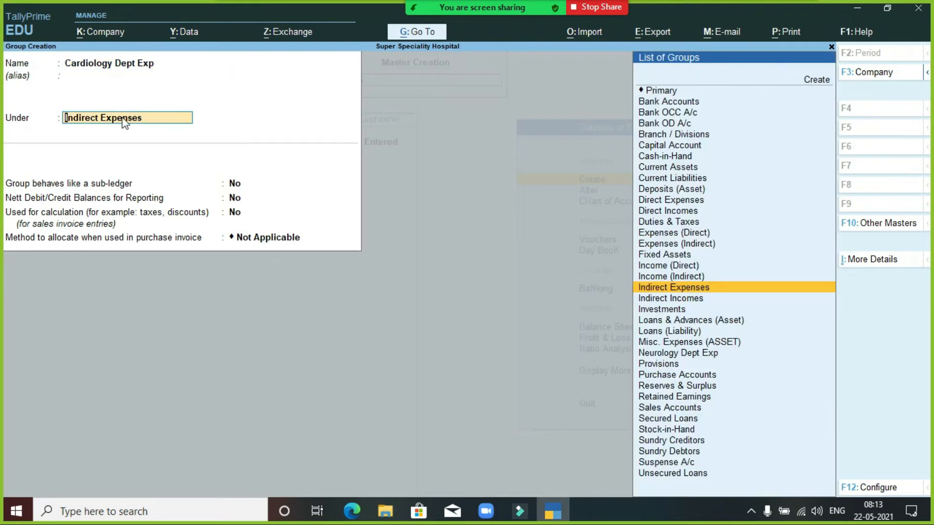
key("Return")
key("Return")
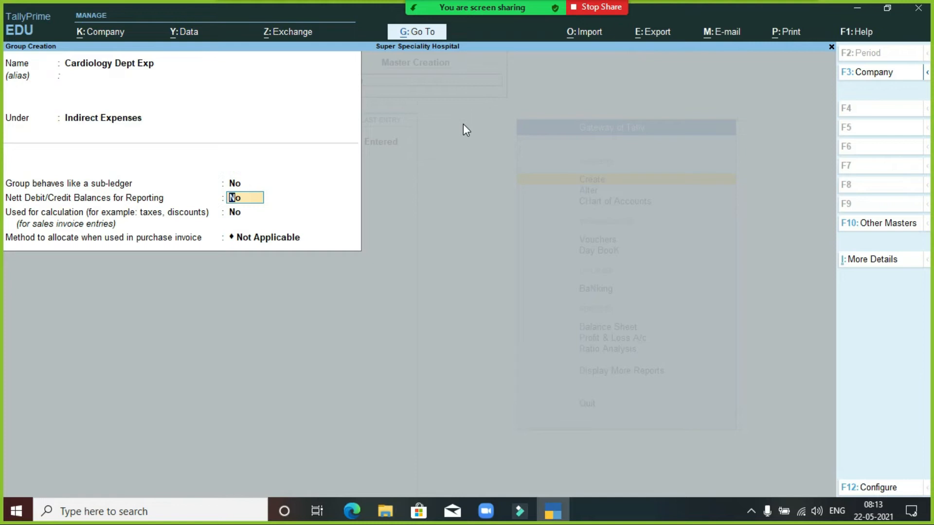
key("Return")
key("Return")
key("Return")
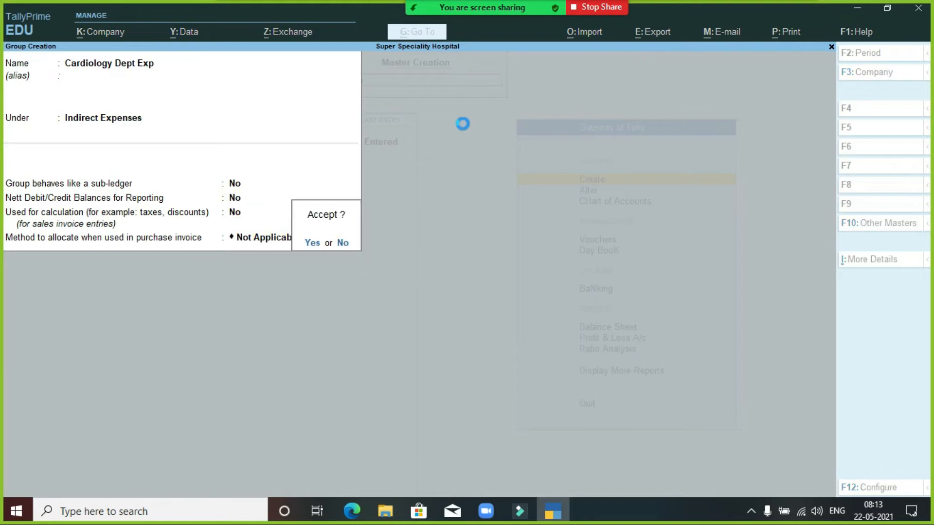
key("Return")
Create the account group Neurology Dept Incomes under Indirect Incomes, keeping the default group options, and save it.
type("Neurology d")
key("BackSpace")
type("Dept incomes")
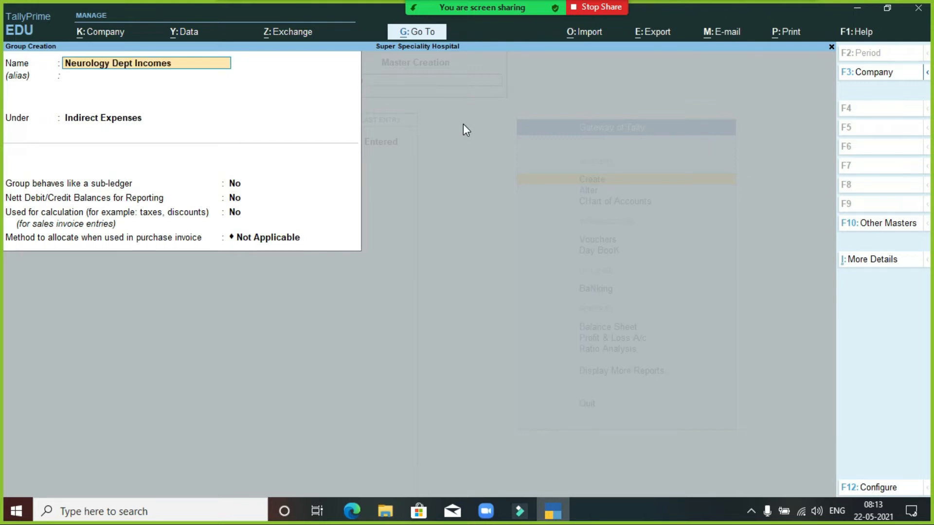
key("Return")
type("Ind")
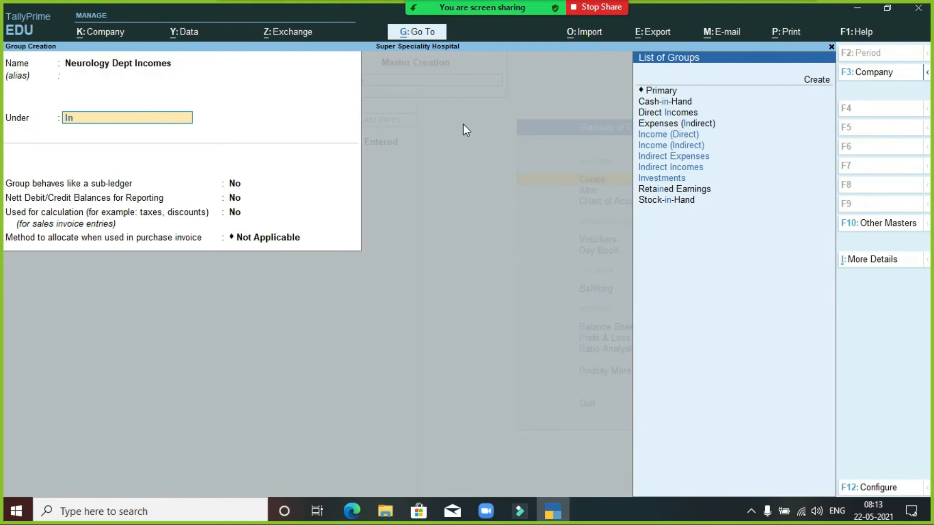
key("Down")
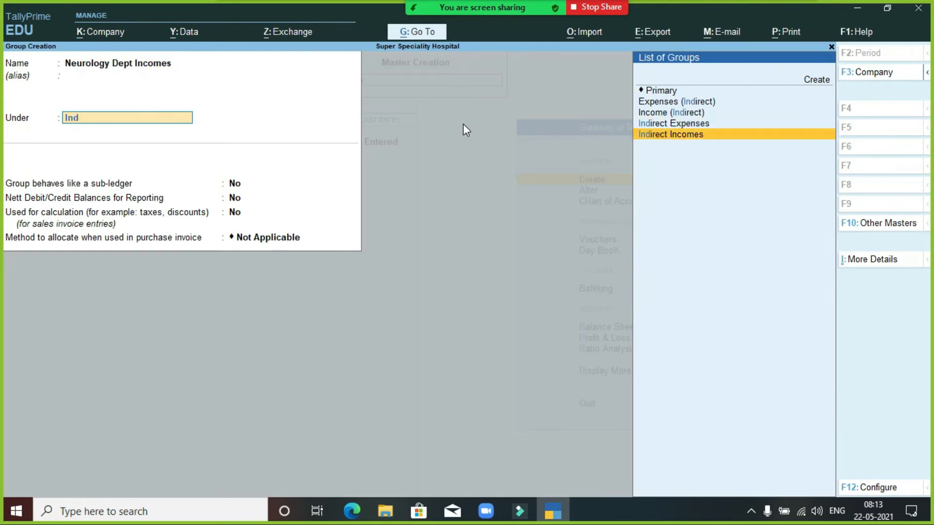
key("Return")
key("Return")
key("Return")
key("Return")
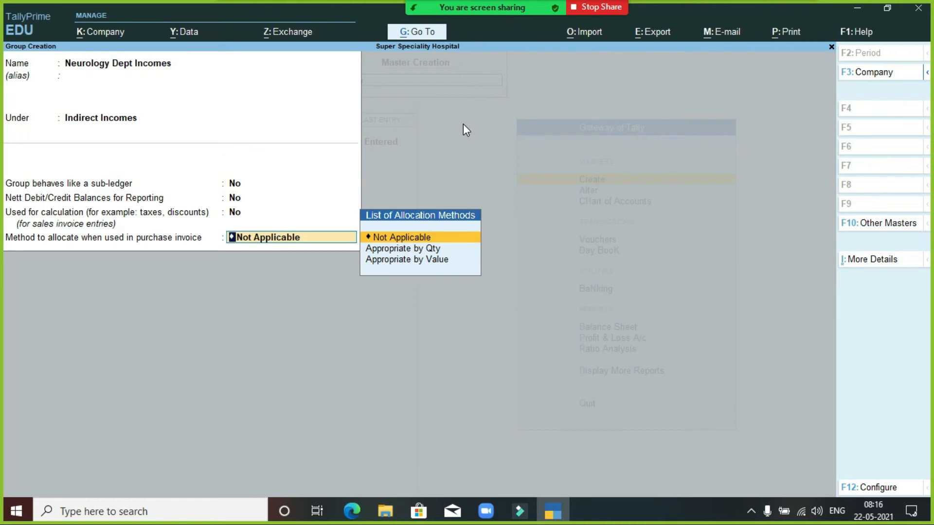
key("Return")
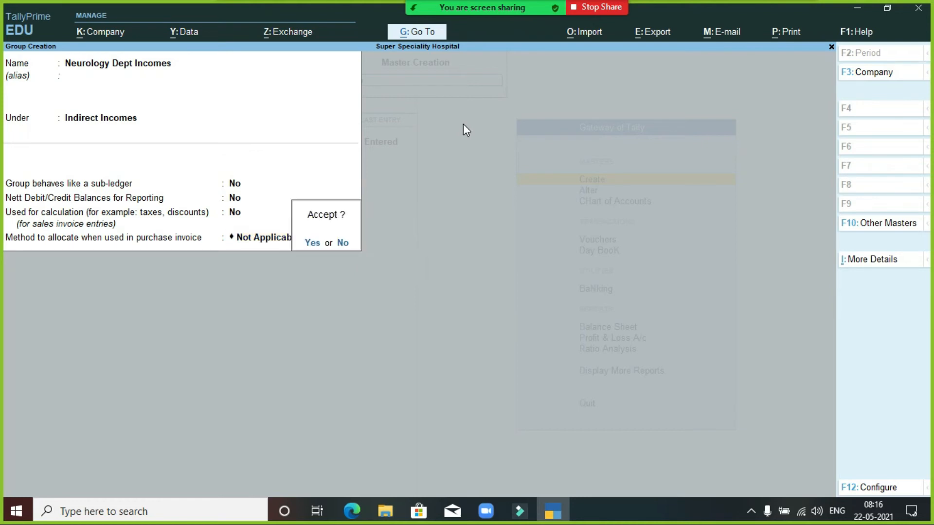
key("Return")
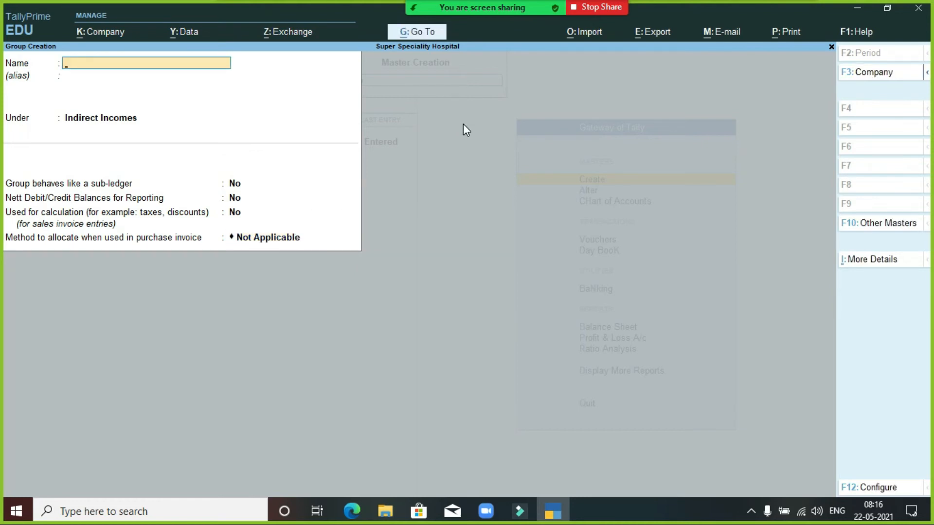
Create the account group Cardilogy Dept Incomes under Indirect Incomes with the default group options and save it.
type("Cardilogyd e")
key("BackSpace")
key("BackSpace")
key("BackSpace")
type("Dept Incomes")
key("Return")
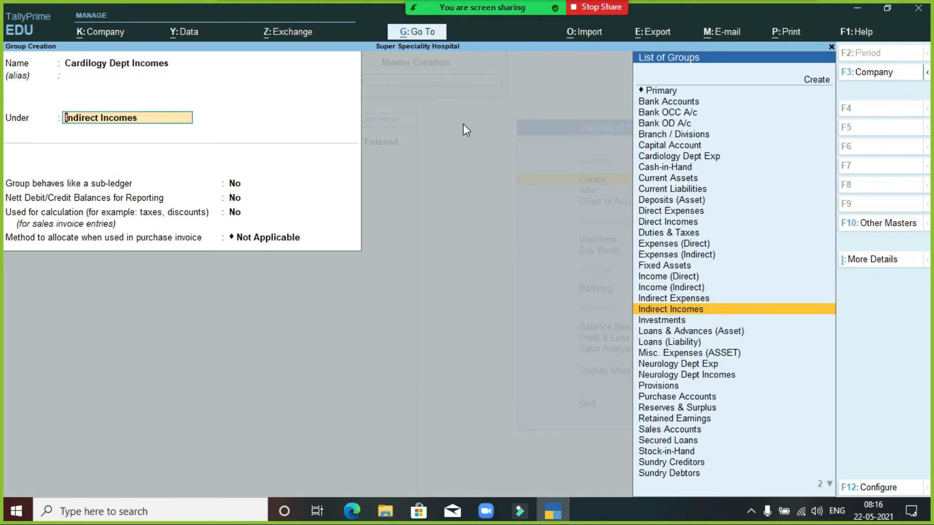
key("Return")
key("Return")
key("Return")
key("Return")
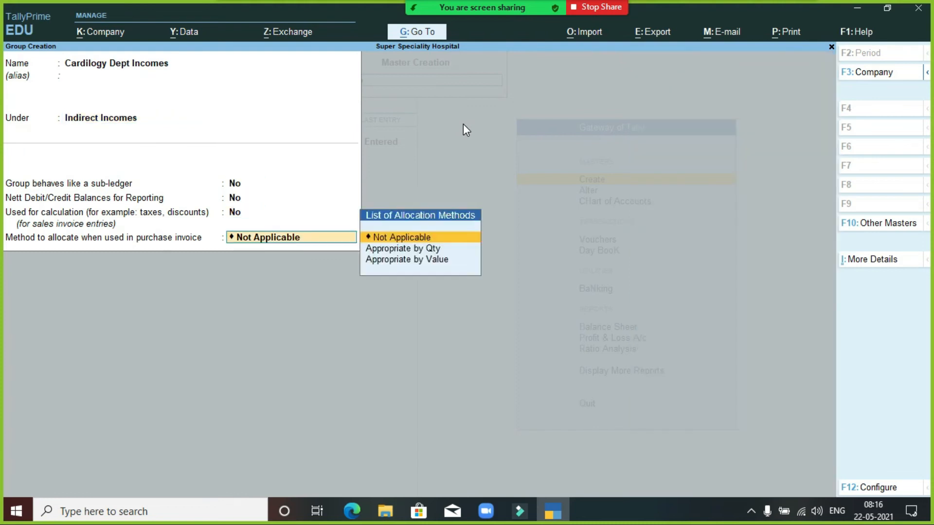
key("Return")
key("Return")
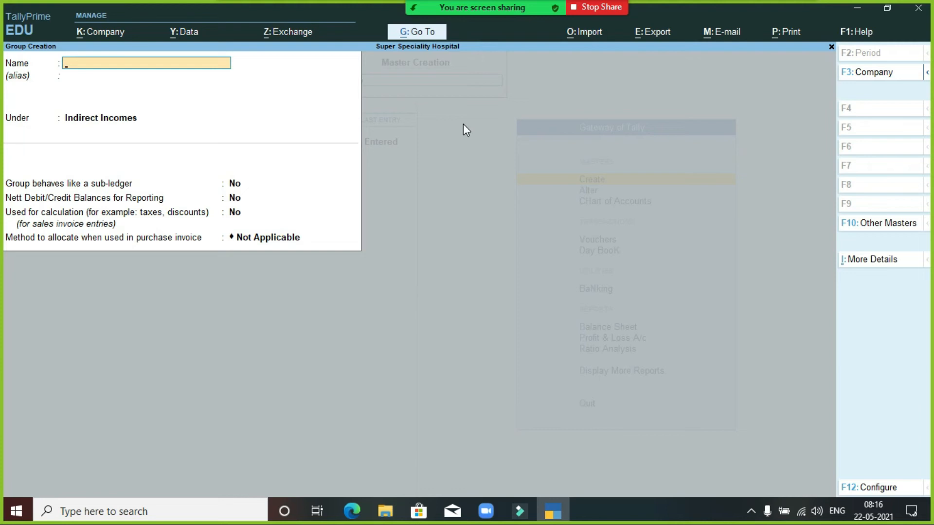
Leave group creation and open the creation form for a new ledger.
key("Escape")
key("Return")
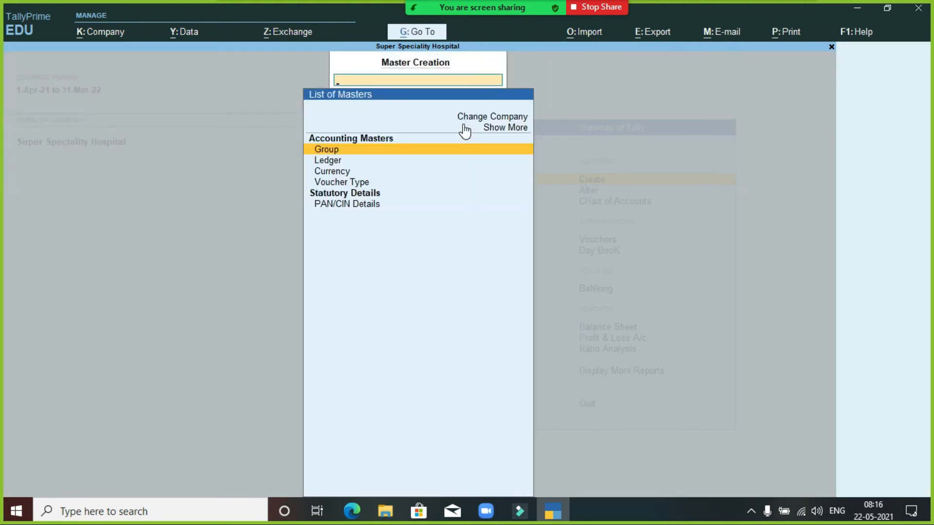
key("Down")
left_click(463, 121)
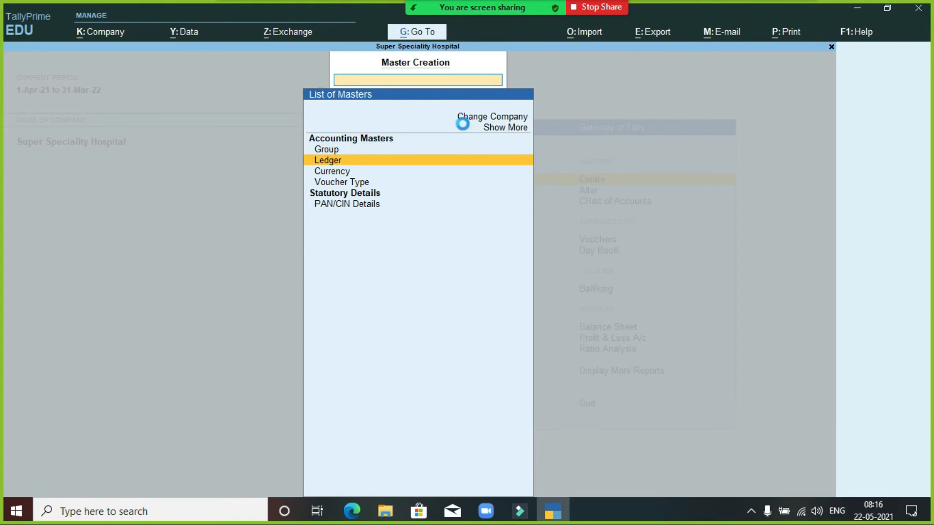
key("Return")
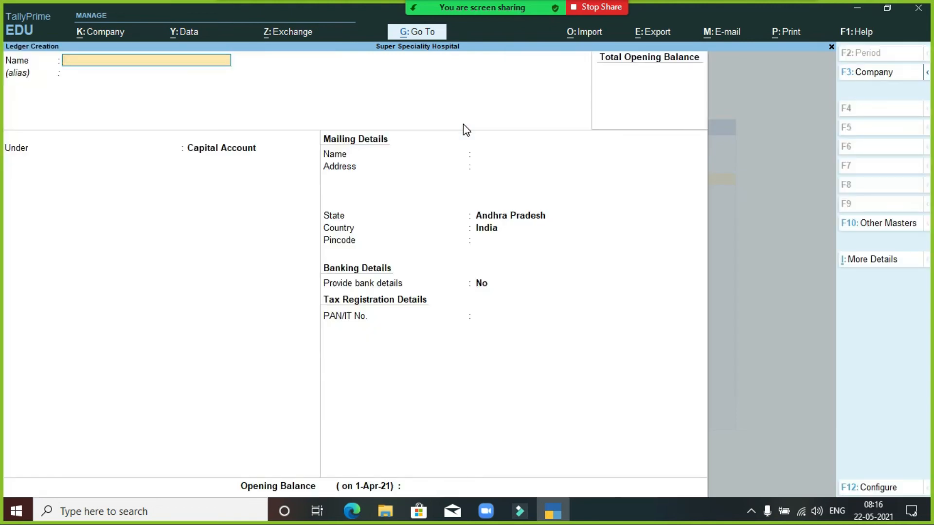
Create the ledger Capital under Capital Account, keeping the default mailing, banking and tax details, and save it without an opening balance.
type("Capital")
key("Return")
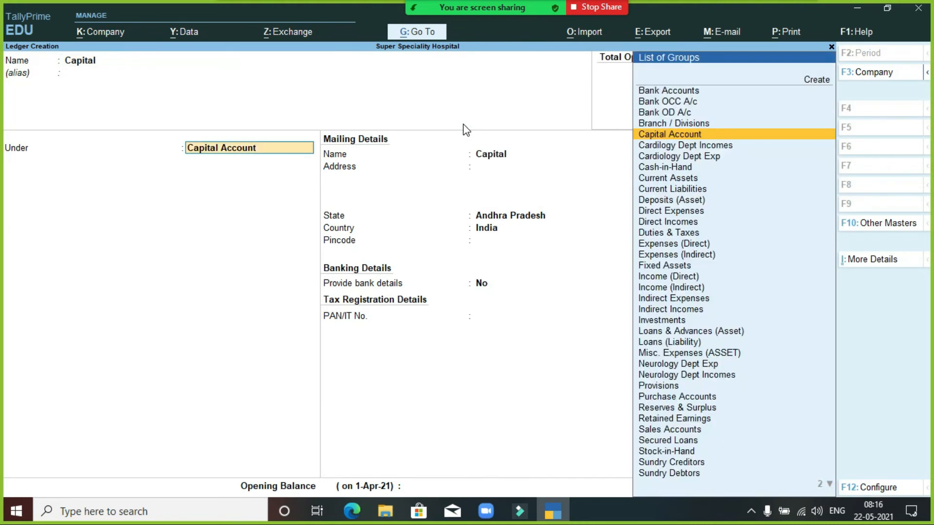
key("Return")
key("Return")
key("Return")
key("Return")
key("Return")
key("Return")
key("Return")
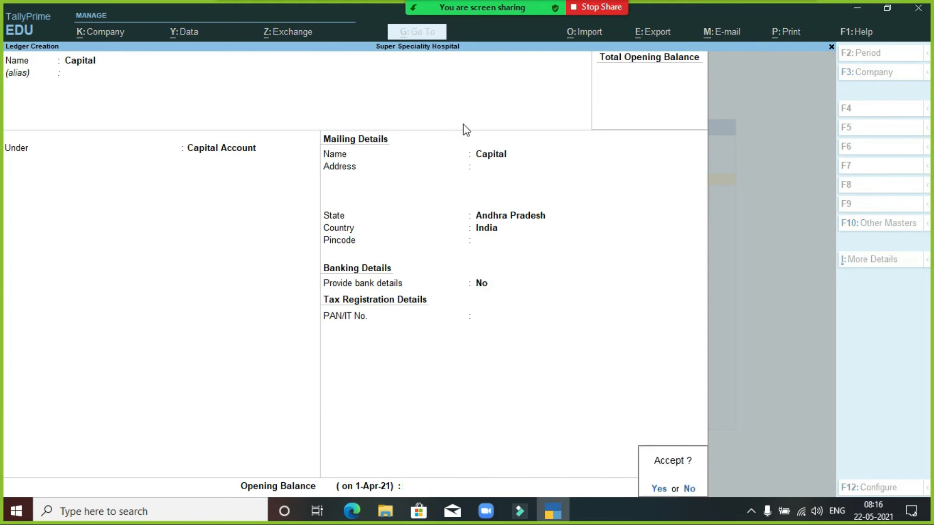
key("Return")
Create the ledger Rent Nde under Neurology Dept Exp with ledger type Not Applicable and save it.
type("Rent")
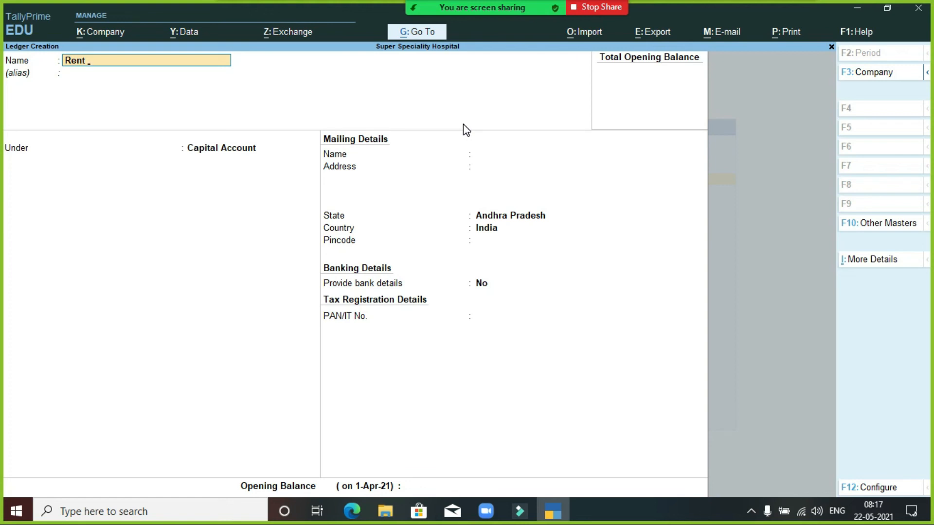
type("Nde")
key("Return")
key("Return")
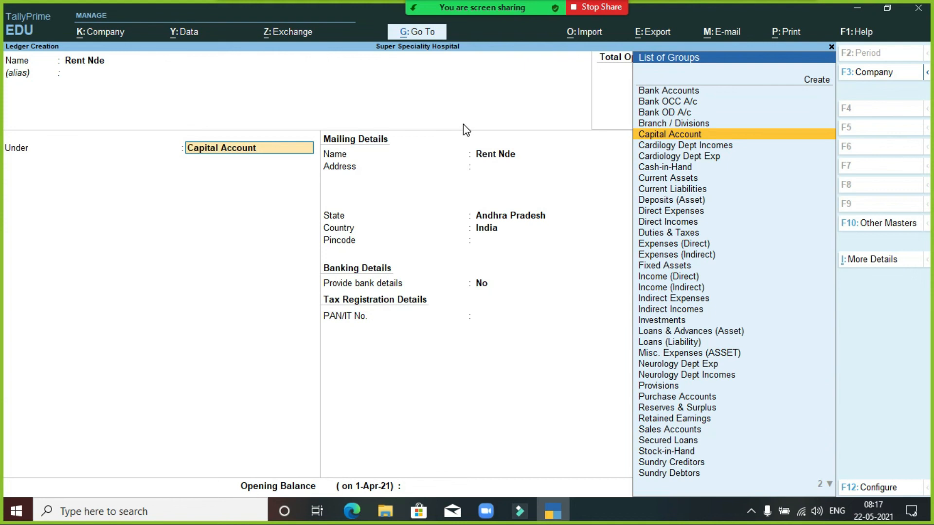
type("Ne")
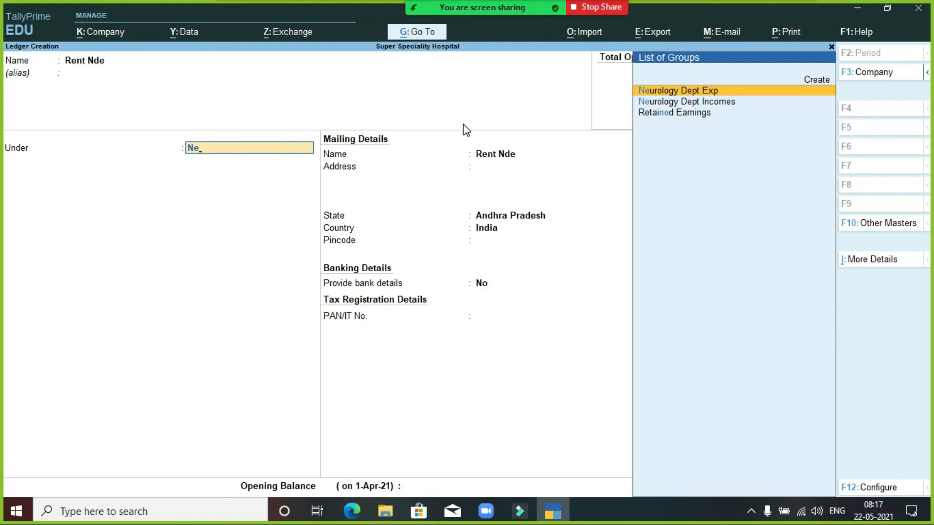
key("Return")
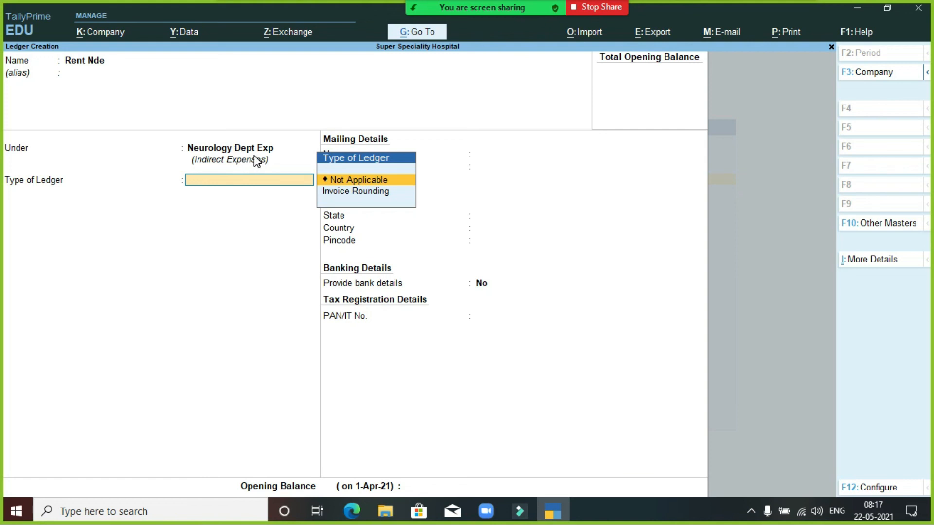
key("Return")
key("Return")
key("Return")
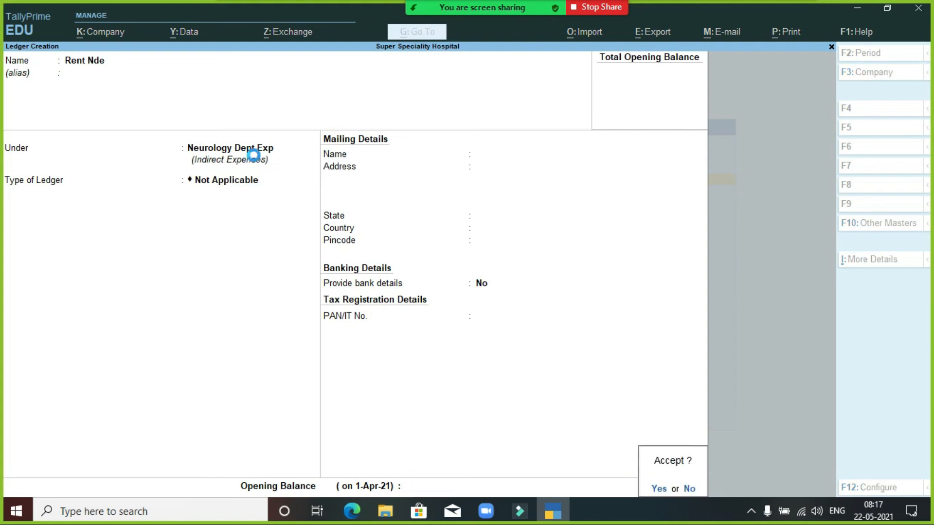
key("Return")
Create the ledger Salaries Nde under Neurology Dept Exp with ledger type Not Applicable and save it without an opening balance.
type("Salaries Nde")
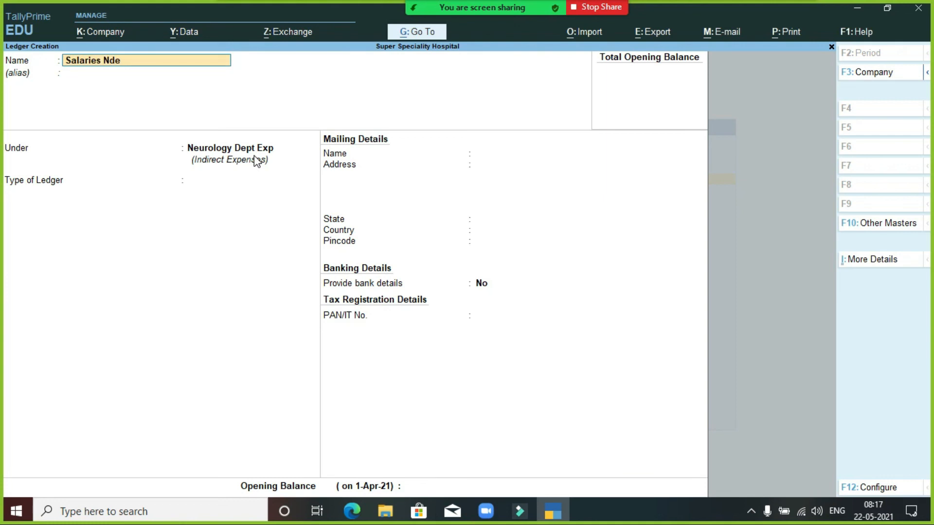
key("Return")
key("Return")
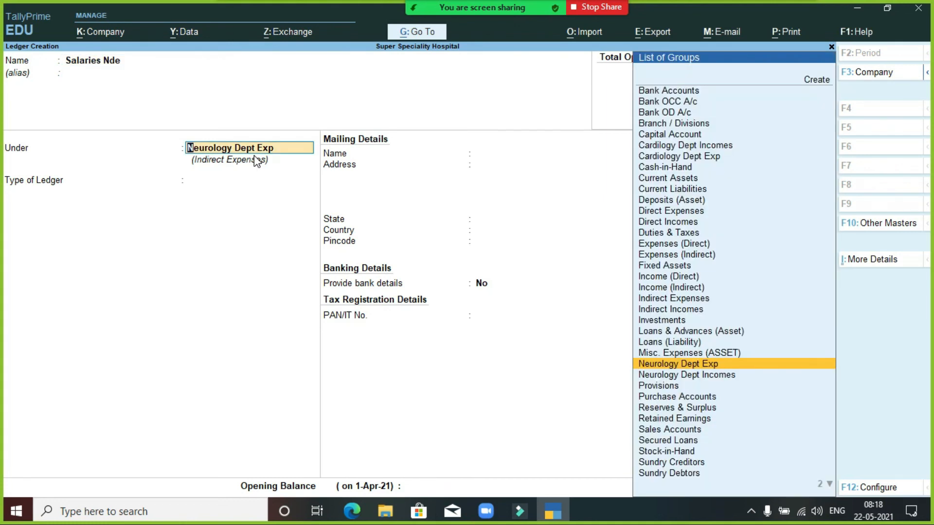
key("Return")
key("Return")
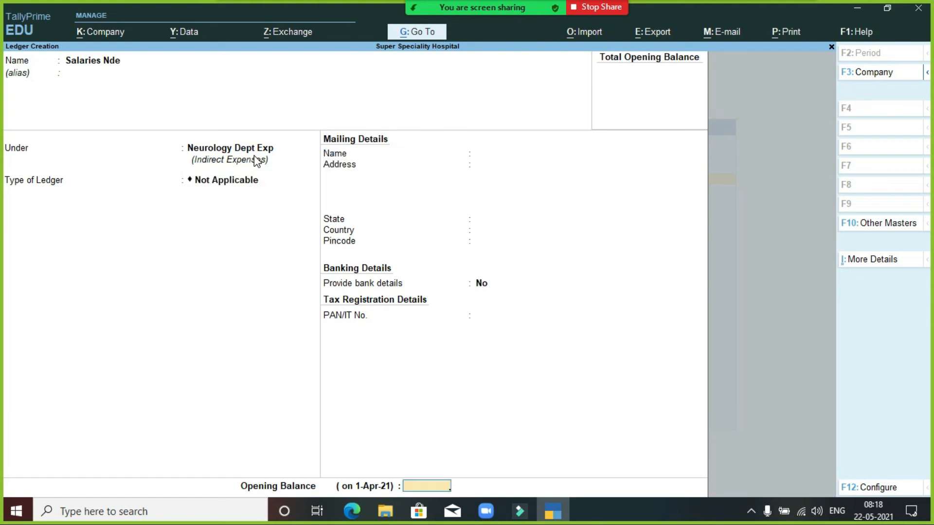
key("Return")
key("Return")
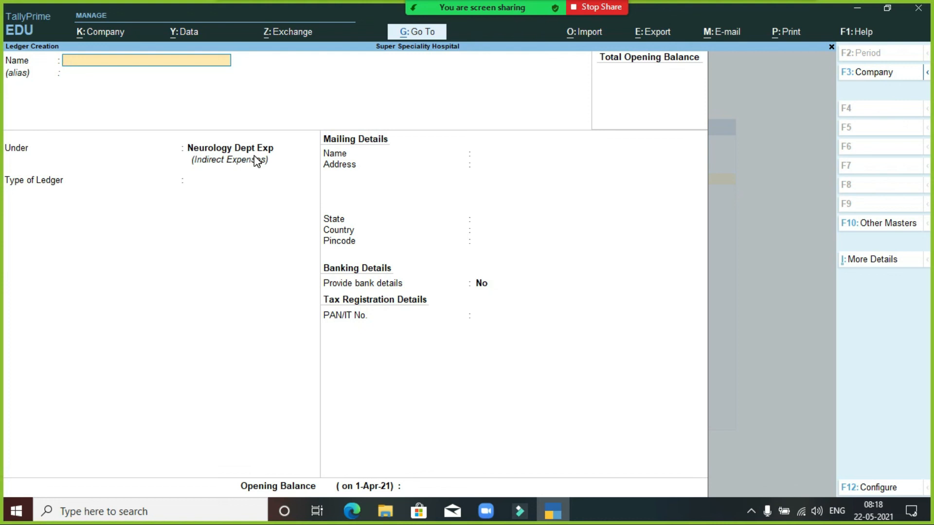
Create the ledger Tele Bill Nde under Neurology Dept Exp with ledger type Not Applicable and save it without an opening balance.
type("Tele Bill Nde")
key("Return")
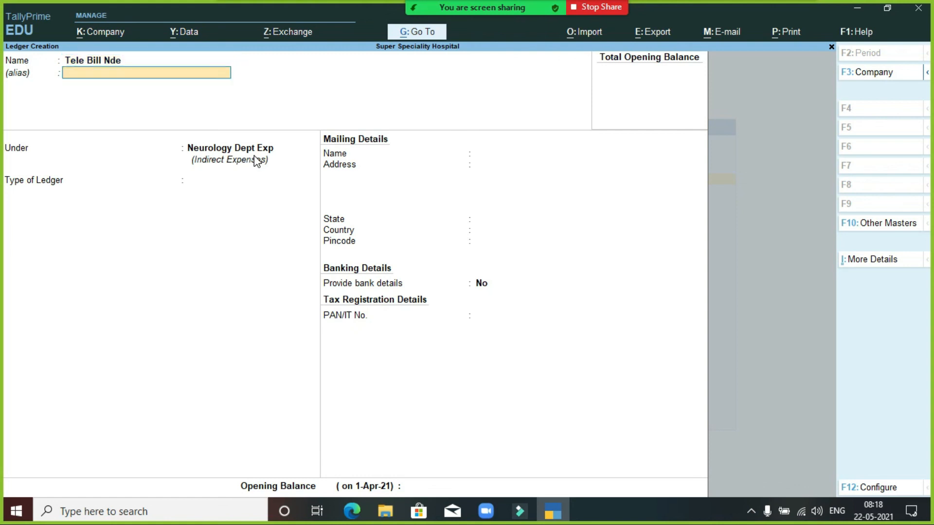
key("Return")
key("Return")
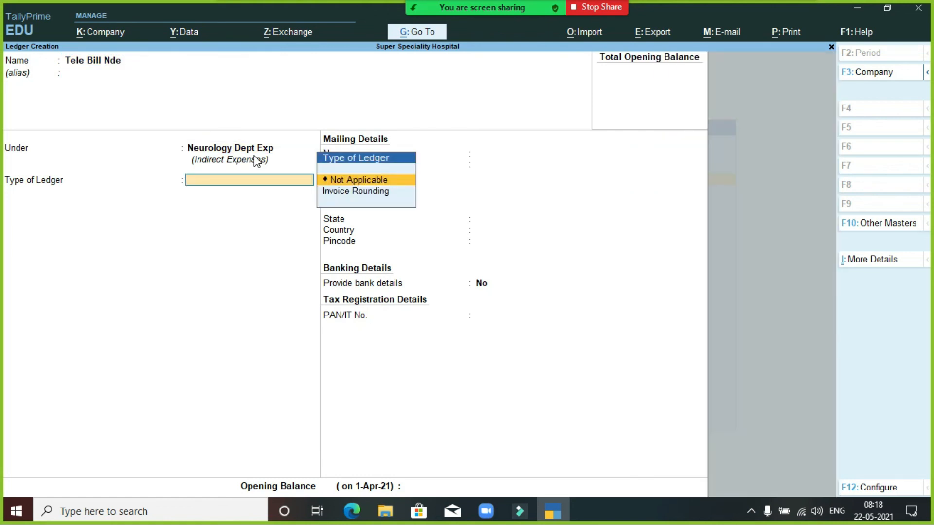
key("Return")
key("Return")
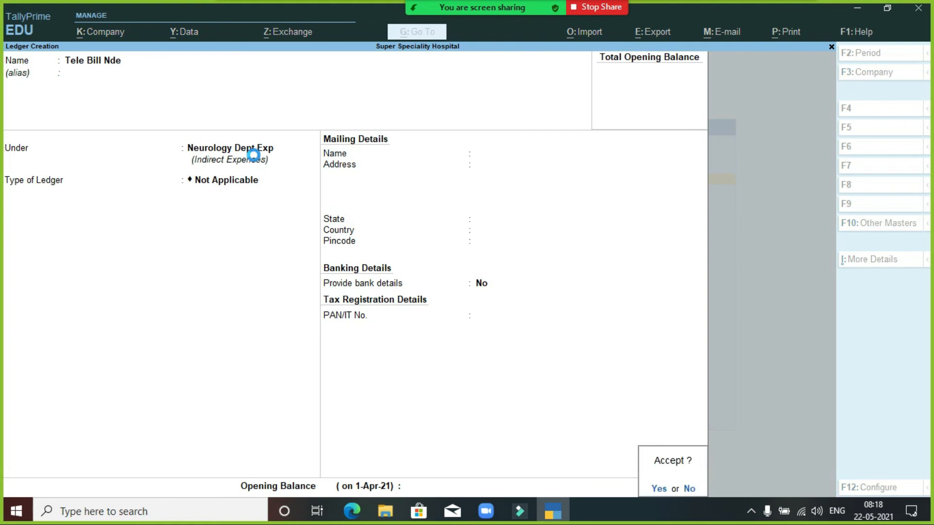
key("Return")
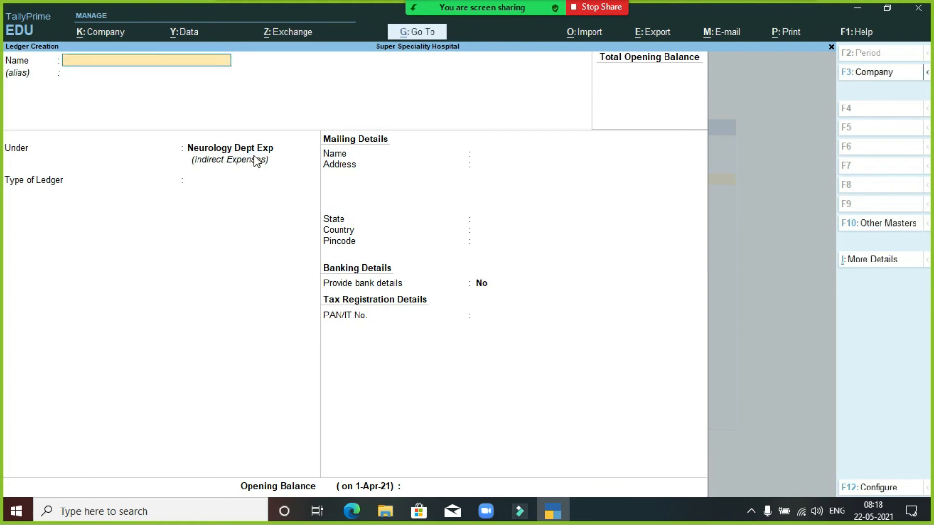
Create the ledger Misc....Exp under Neurology Dept Exp with ledger type Not Applicable and save it without an opening balance.
type("Misc....exp")
key("Return")
key("Return")
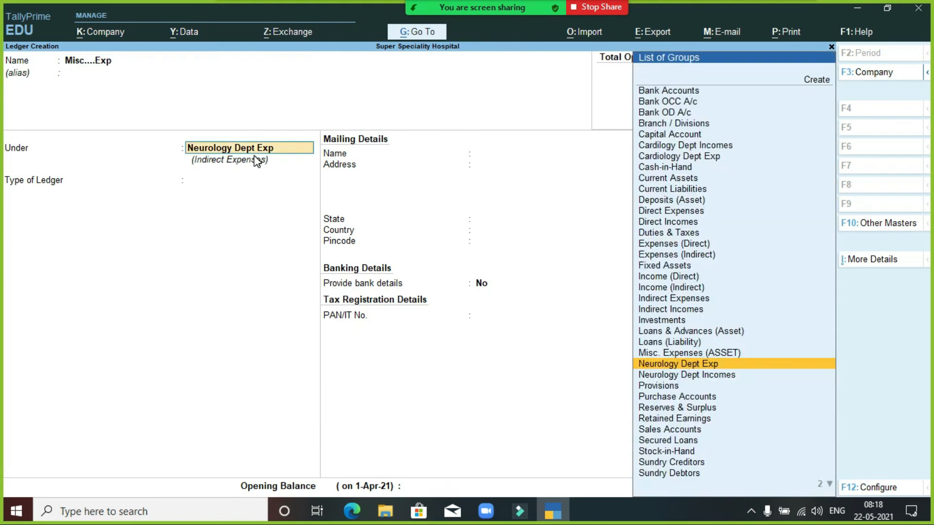
key("Return")
key("Return")
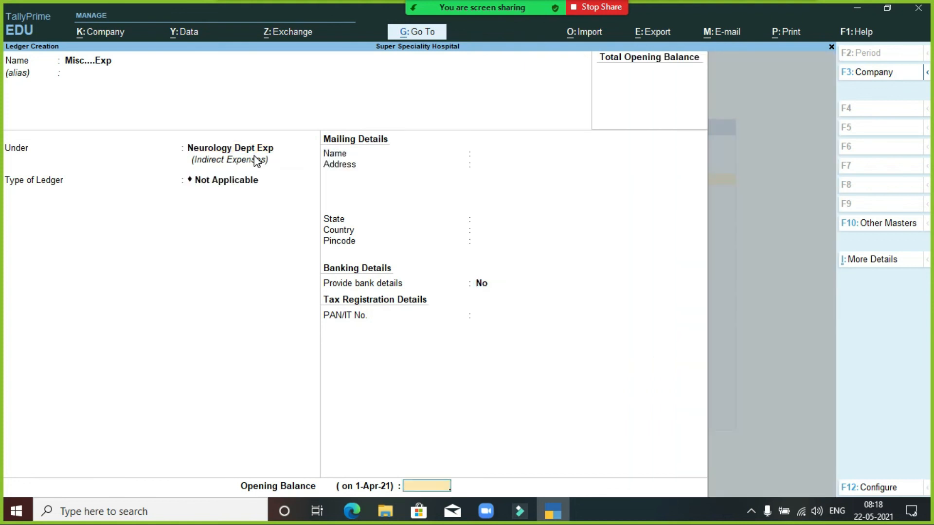
key("Return")
key("Return")
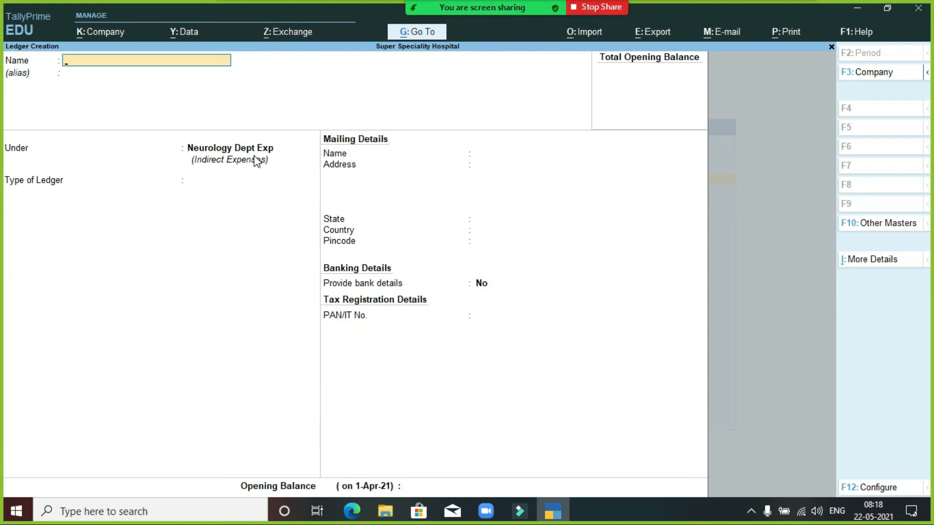
Name the new ledger Rent Cde.
type("Rent Cde")
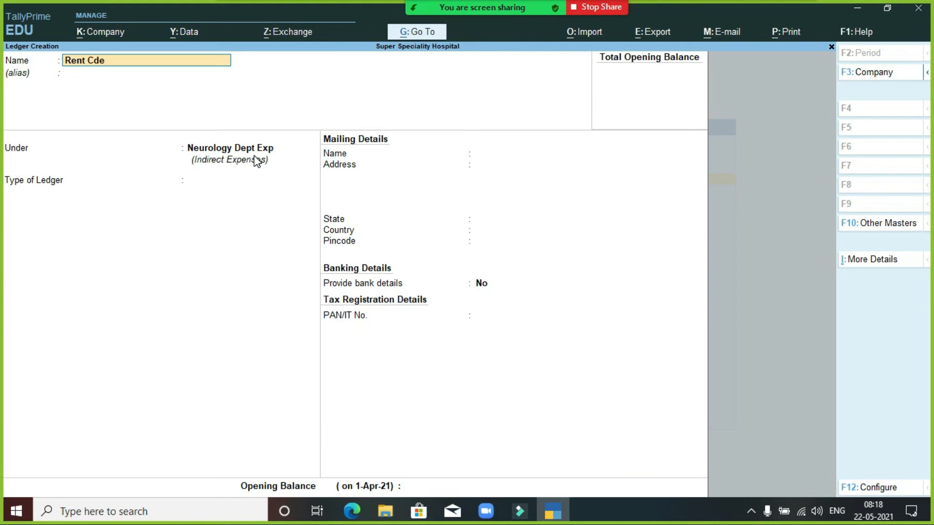